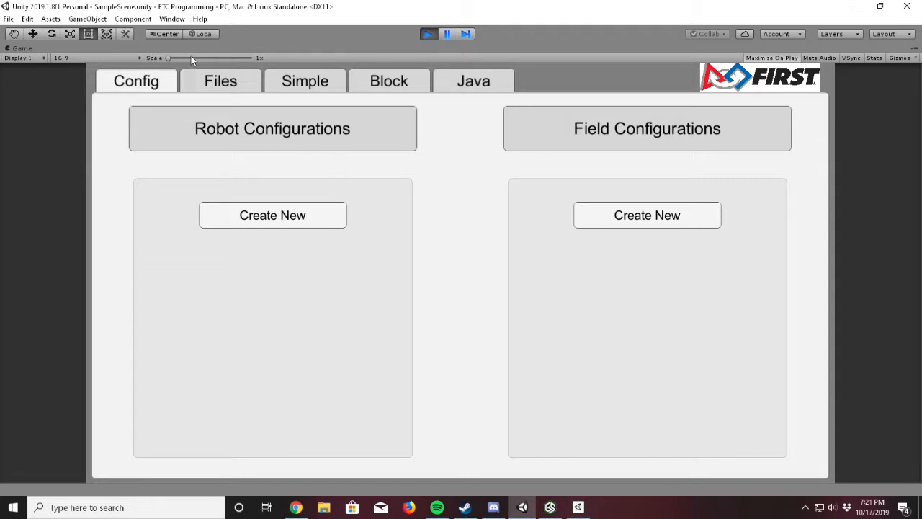
{"action": "left_click", "coordinate": [231, 83]}
{"action": "left_click", "coordinate": [295, 82]}
{"action": "left_click", "coordinate": [129, 82]}
Switch to the browser, read the FIRST Tech Challenge page's season and program information, and return to the running Unity scene.
{"action": "key", "text": "alt+Tab"}
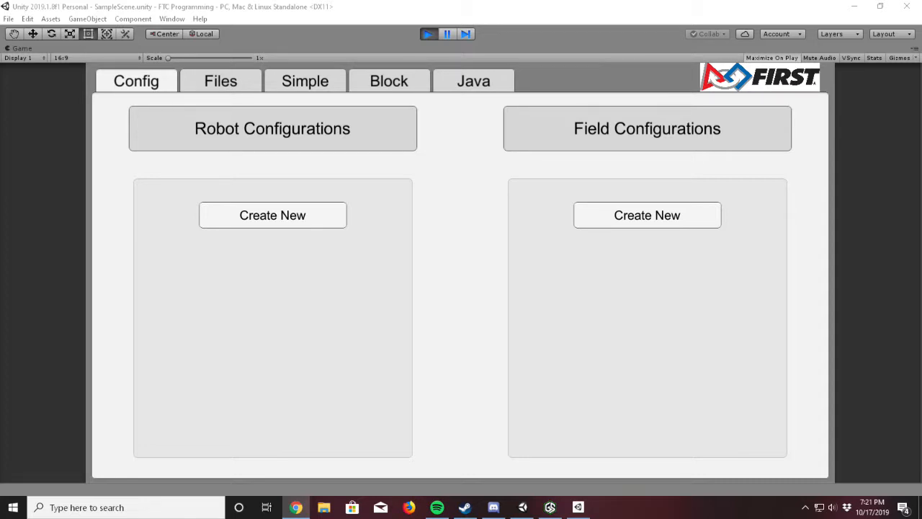
{"action": "left_click_drag", "start_coordinate": [0, 32], "coordinate": [405, 65]}
{"action": "scroll", "coordinate": [285, 307], "scroll_direction": "down", "scroll_amount": 5}
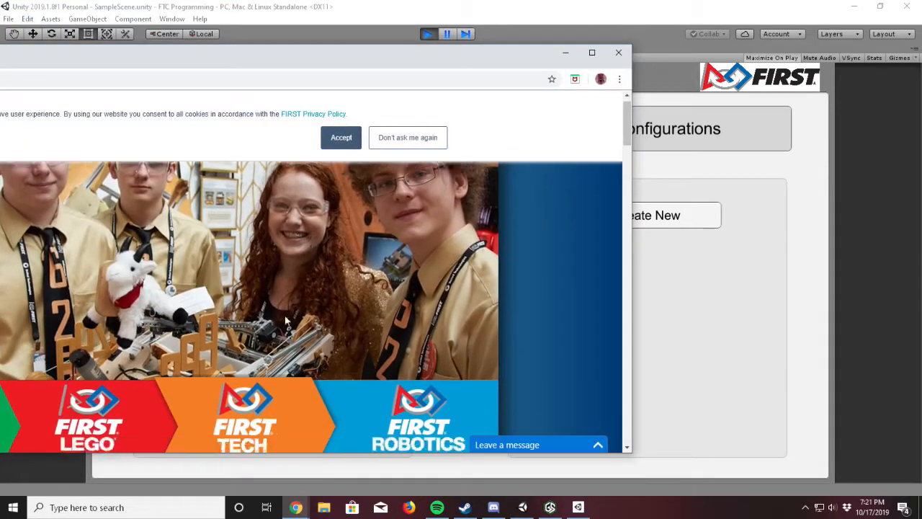
{"action": "scroll", "coordinate": [285, 307], "scroll_direction": "up", "scroll_amount": 2}
{"action": "scroll", "coordinate": [285, 307], "scroll_direction": "down", "scroll_amount": 2}
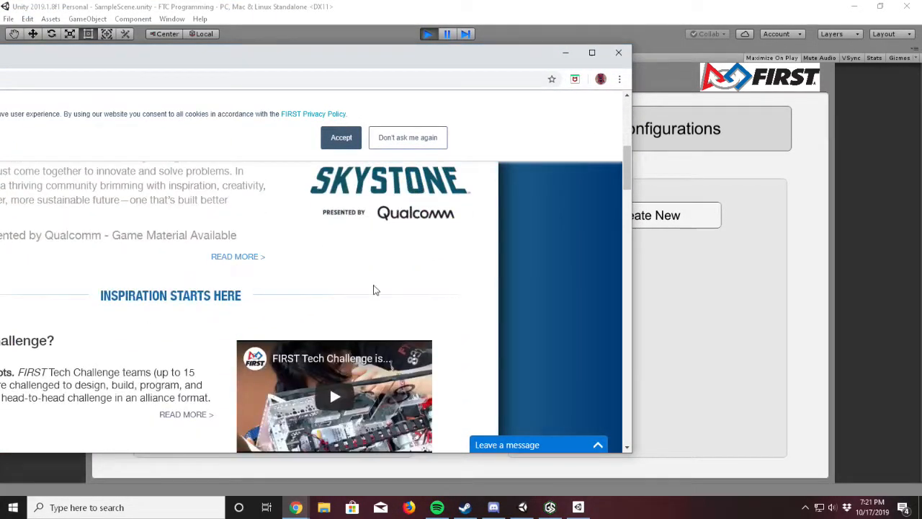
{"action": "scroll", "coordinate": [374, 290], "scroll_direction": "up", "scroll_amount": 1}
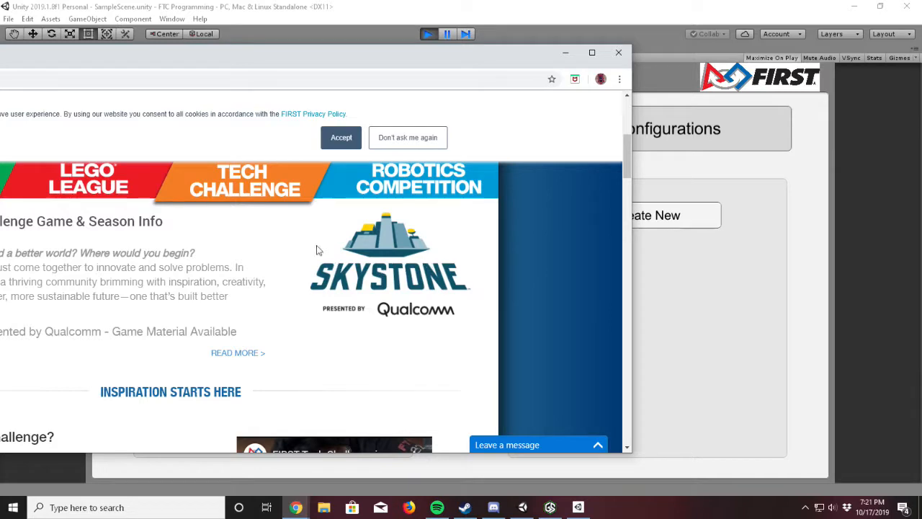
{"action": "left_click_drag", "start_coordinate": [330, 70], "coordinate": [493, 60]}
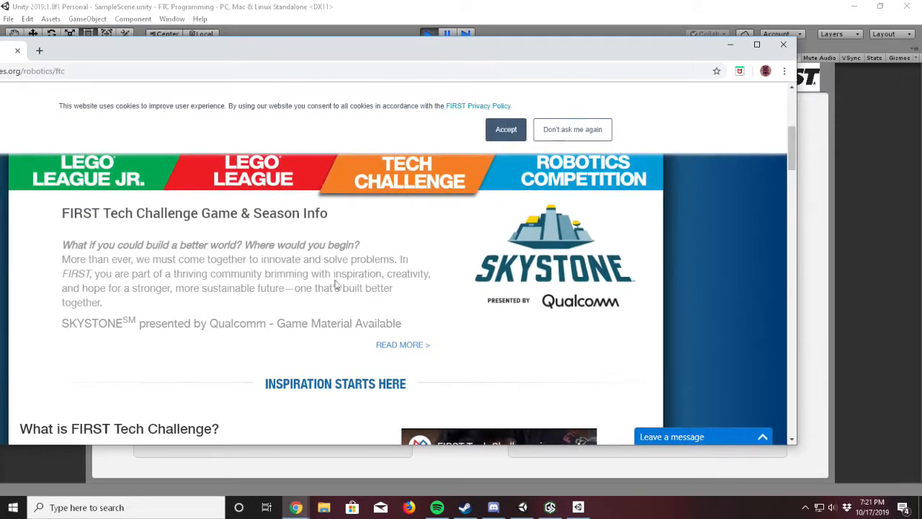
{"action": "scroll", "coordinate": [308, 292], "scroll_direction": "down", "scroll_amount": 2}
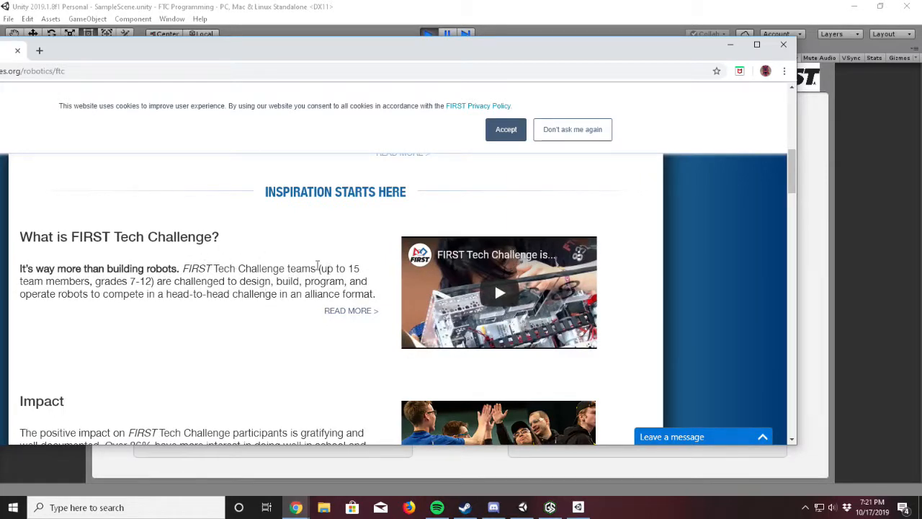
{"action": "scroll", "coordinate": [317, 265], "scroll_direction": "down", "scroll_amount": 6}
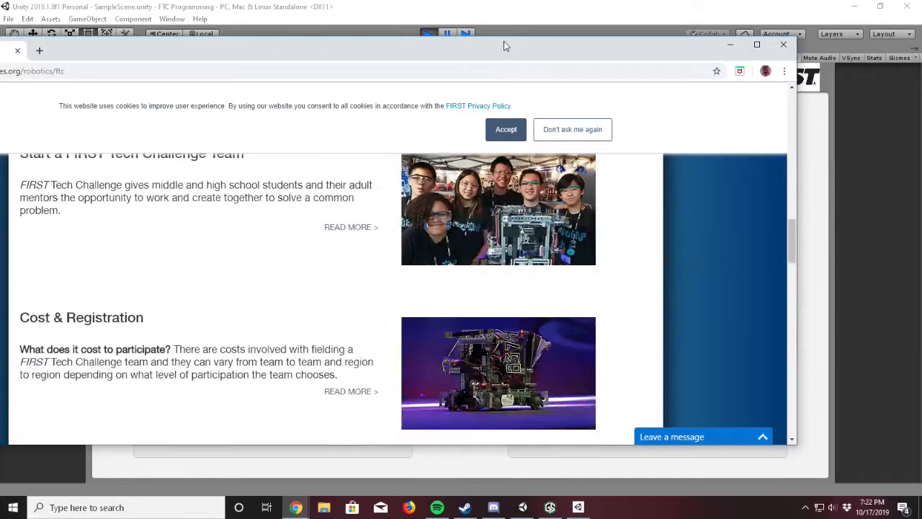
{"action": "left_click_drag", "start_coordinate": [504, 41], "coordinate": [0, 43]}
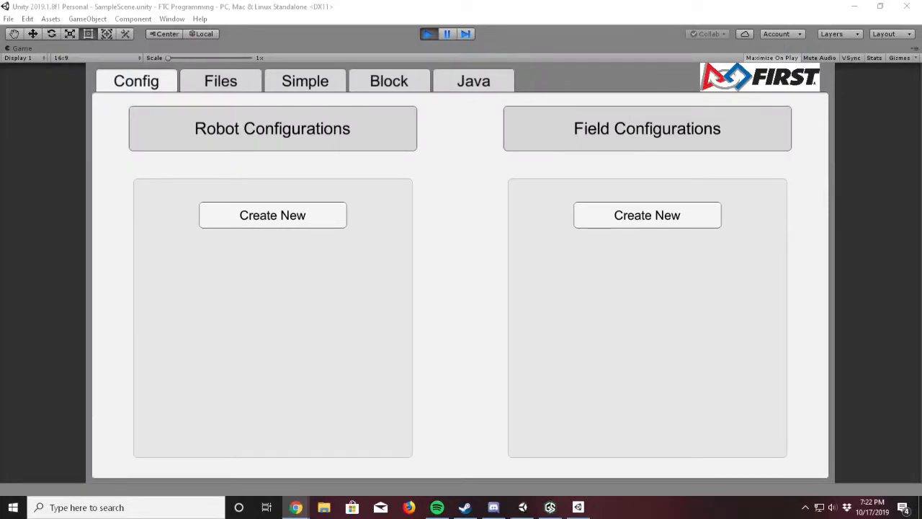
{"action": "left_click", "coordinate": [105, 252]}
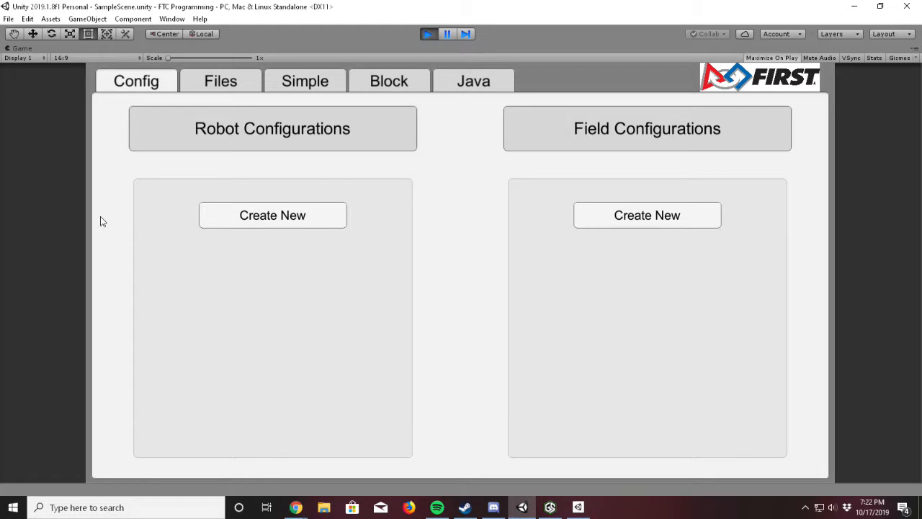
{"action": "left_click", "coordinate": [228, 85]}
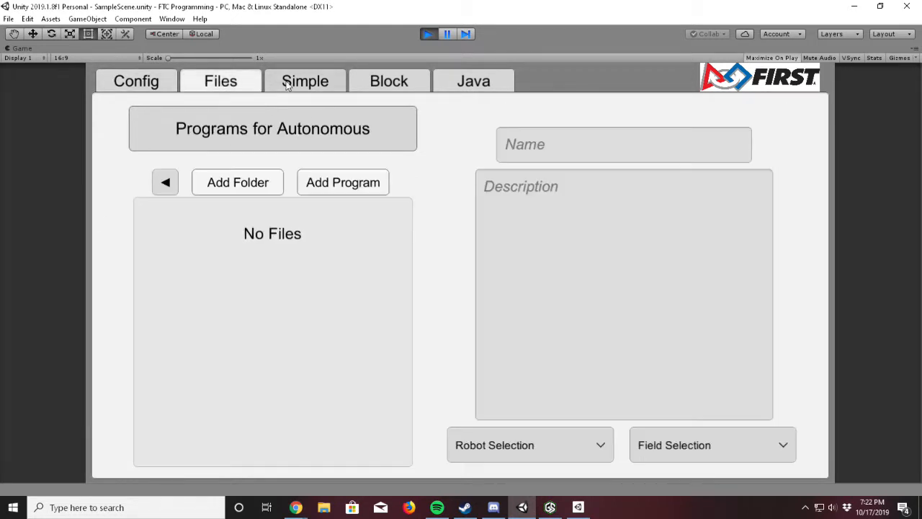
{"action": "left_click", "coordinate": [305, 82]}
{"action": "left_click", "coordinate": [234, 84]}
{"action": "left_click", "coordinate": [155, 85]}
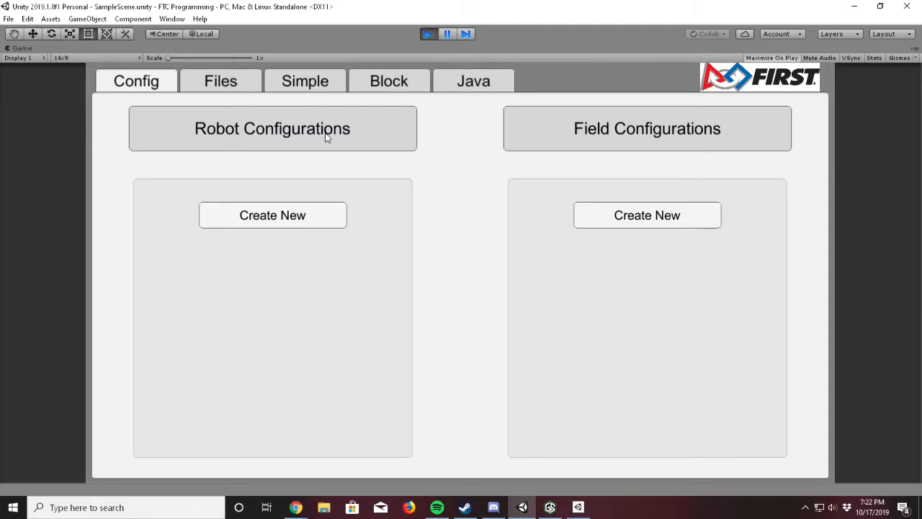
{"action": "left_click", "coordinate": [188, 88]}
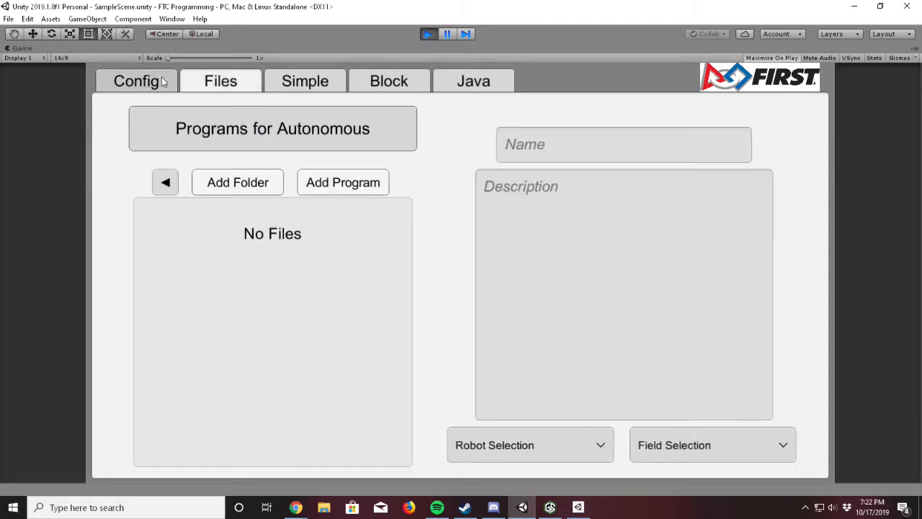
{"action": "left_click", "coordinate": [163, 82]}
{"action": "left_click", "coordinate": [184, 83]}
{"action": "left_click", "coordinate": [167, 84]}
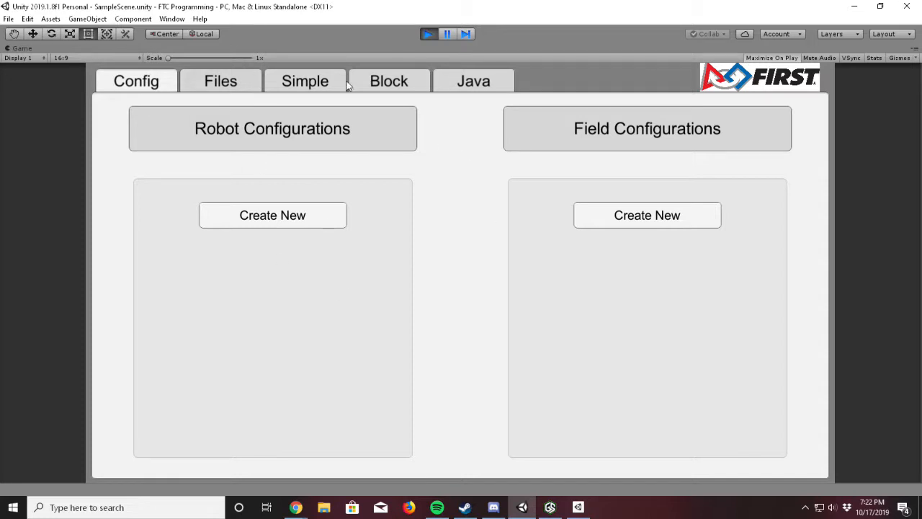
{"action": "left_click", "coordinate": [243, 83]}
{"action": "left_click", "coordinate": [307, 80]}
{"action": "left_click", "coordinate": [238, 80]}
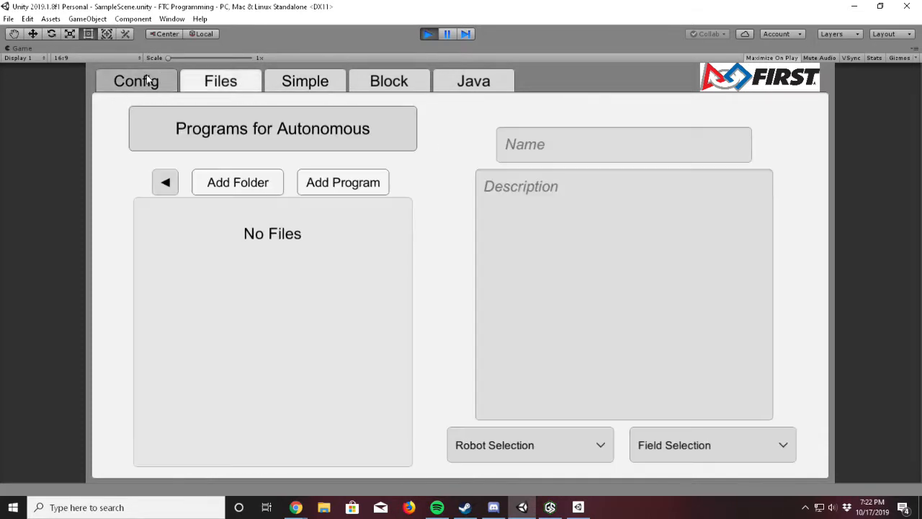
{"action": "left_click", "coordinate": [138, 81]}
{"action": "left_click", "coordinate": [221, 84]}
{"action": "left_click", "coordinate": [147, 82]}
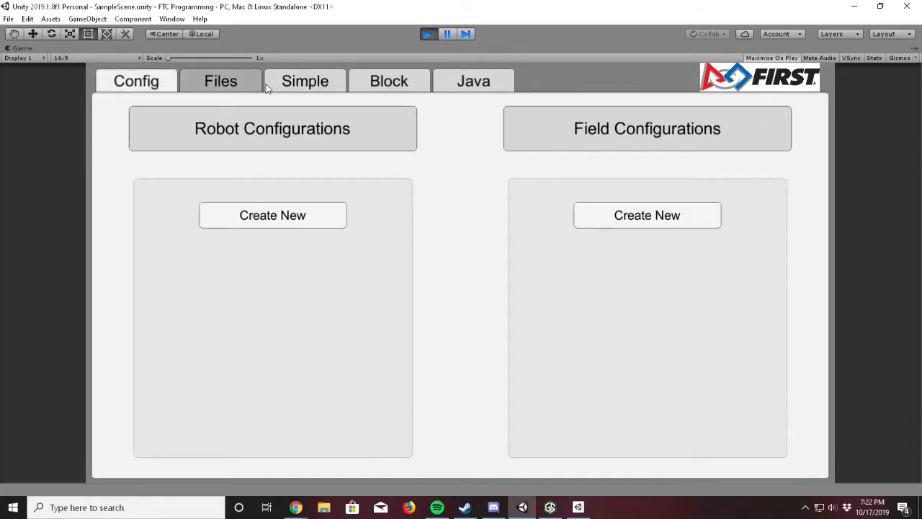
{"action": "left_click", "coordinate": [216, 81]}
{"action": "left_click", "coordinate": [302, 82]}
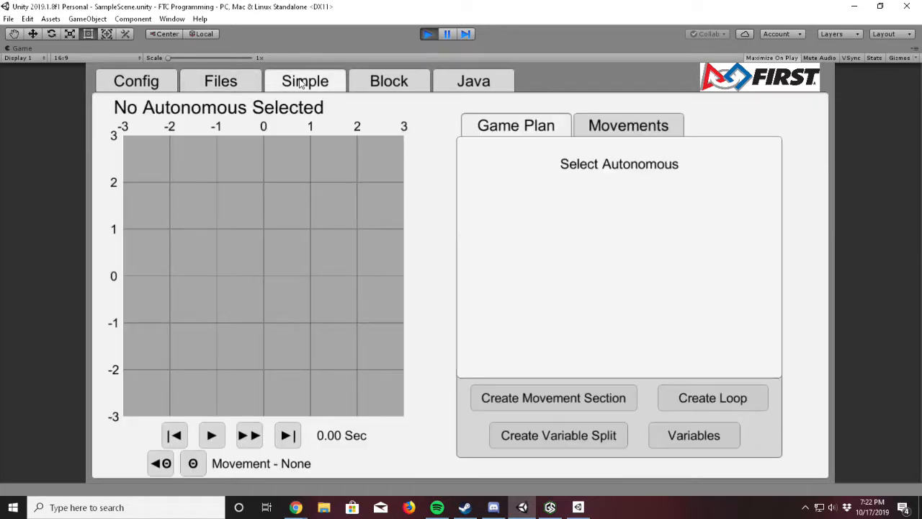
{"action": "left_click", "coordinate": [160, 82]}
{"action": "left_click", "coordinate": [236, 82]}
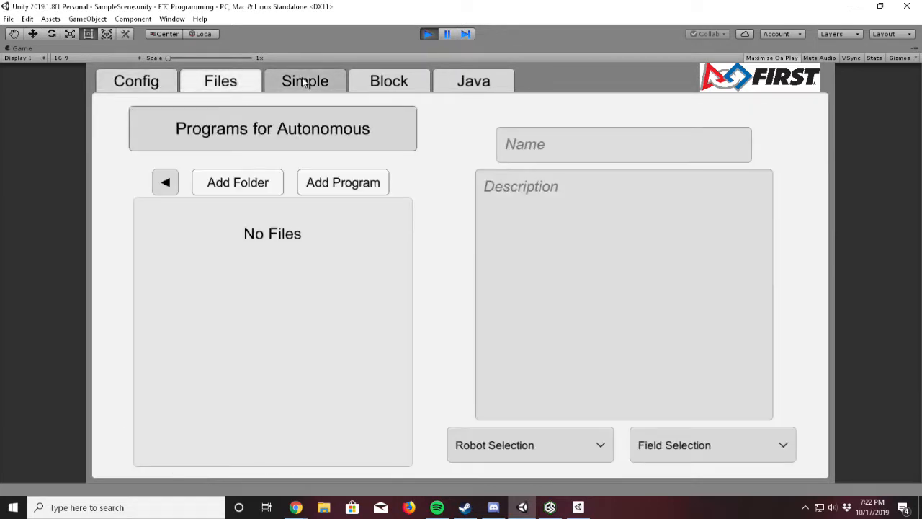
{"action": "left_click", "coordinate": [304, 82]}
{"action": "left_click", "coordinate": [137, 81]}
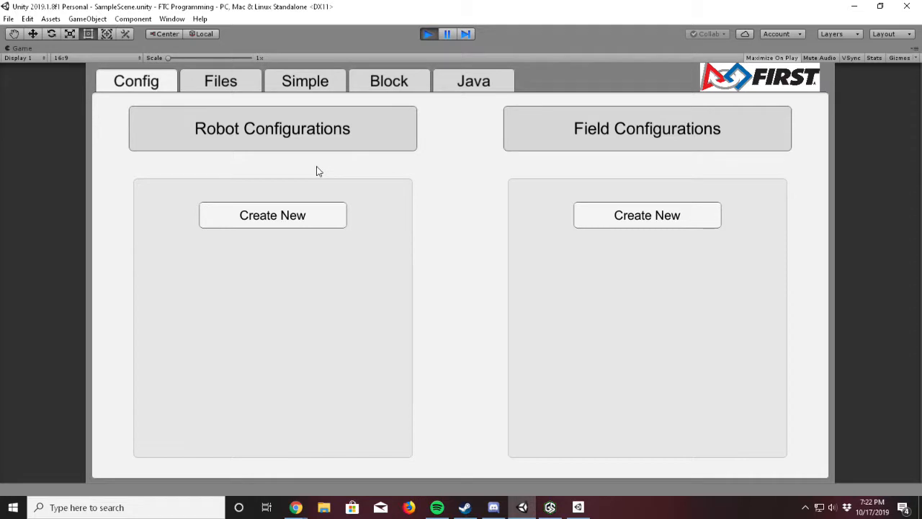
{"action": "left_click", "coordinate": [230, 86]}
{"action": "left_click", "coordinate": [292, 86]}
{"action": "left_click", "coordinate": [187, 82]}
{"action": "left_click", "coordinate": [164, 83]}
{"action": "left_click", "coordinate": [220, 83]}
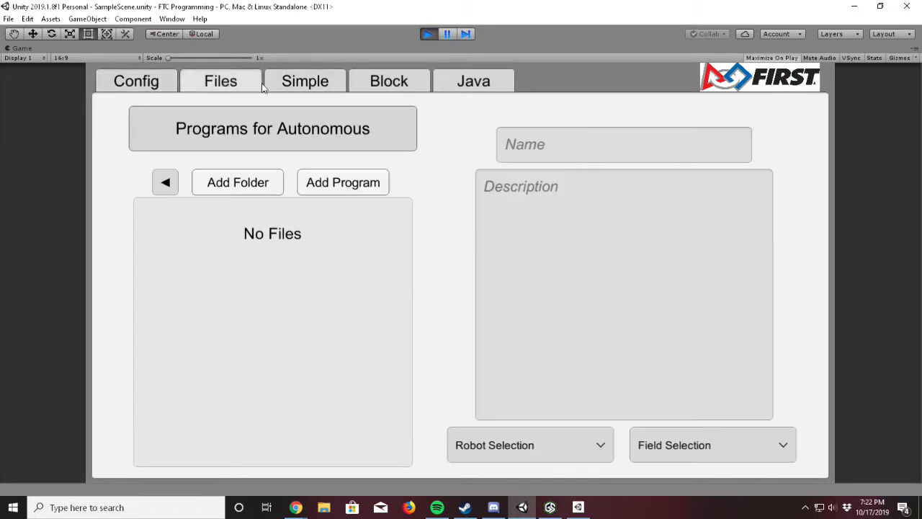
{"action": "left_click", "coordinate": [288, 85]}
{"action": "left_click", "coordinate": [209, 83]}
{"action": "left_click", "coordinate": [163, 86]}
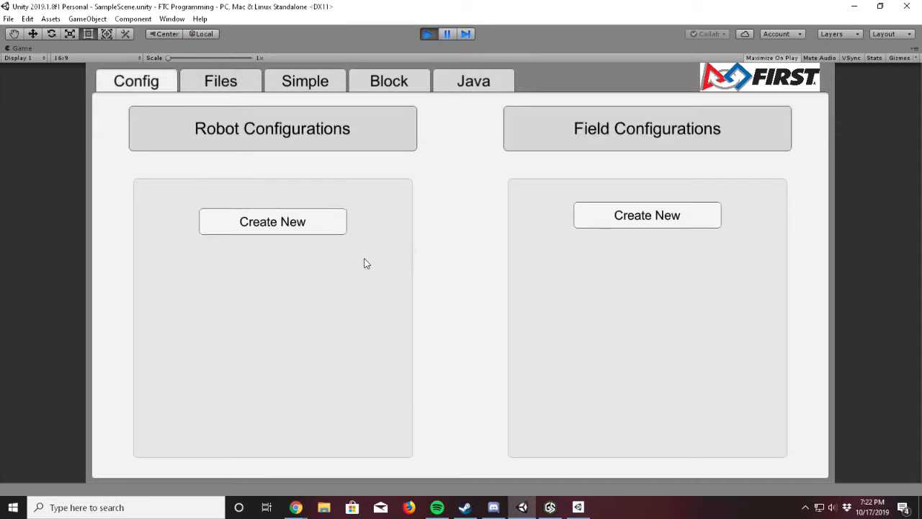
{"action": "left_click", "coordinate": [291, 222]}
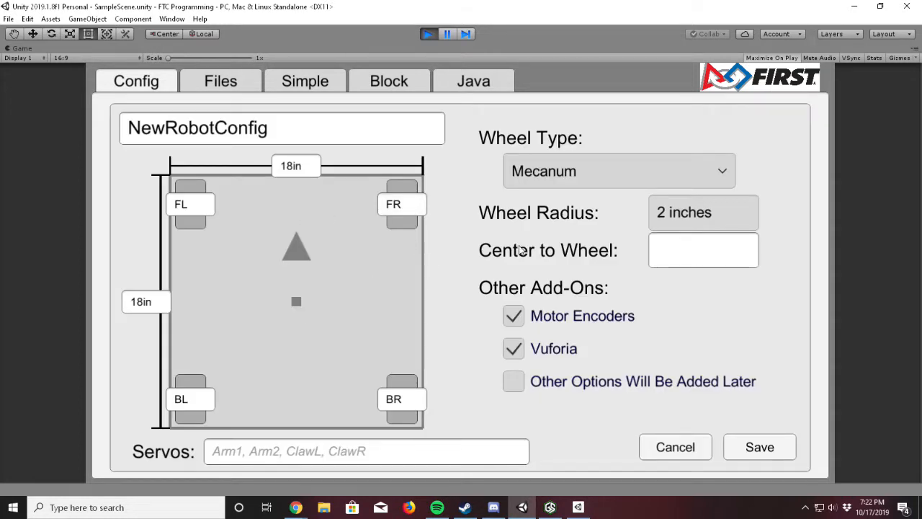
{"action": "left_click", "coordinate": [669, 261]}
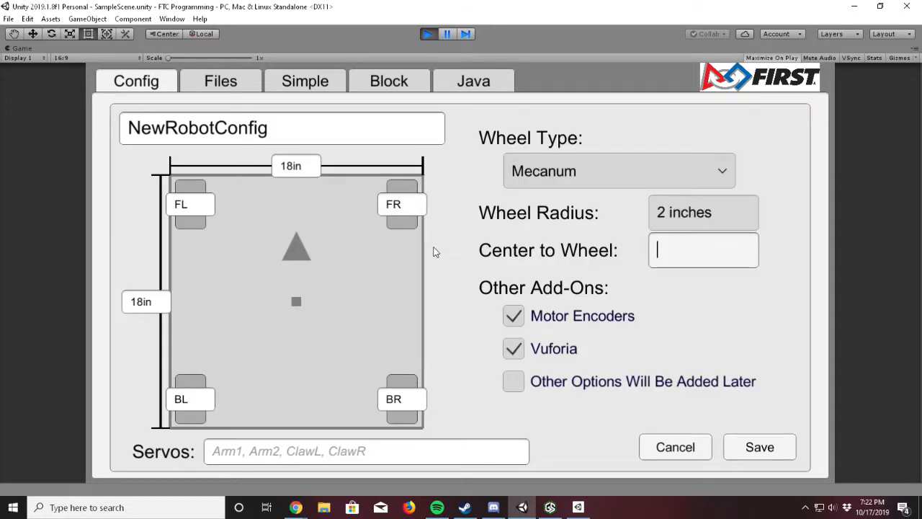
{"action": "left_click", "coordinate": [714, 448]}
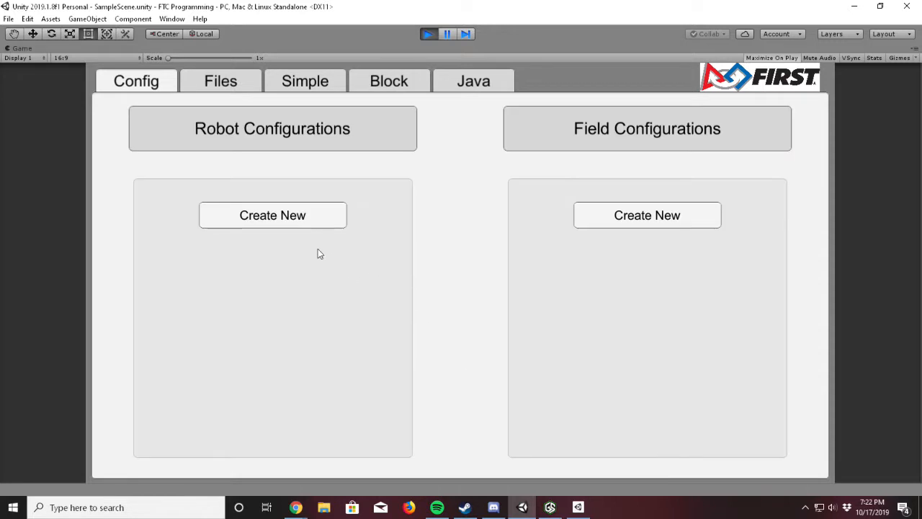
Create a new robot configuration and set the robot's width to 16 in and its length to 8 in.
{"action": "left_click", "coordinate": [321, 213]}
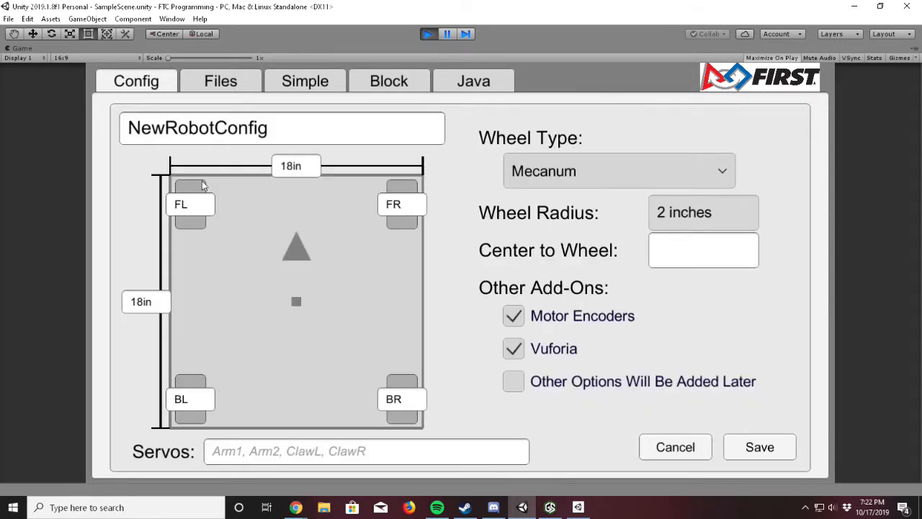
{"action": "left_click", "coordinate": [294, 173]}
{"action": "type", "text": "16"}
{"action": "left_click", "coordinate": [158, 311]}
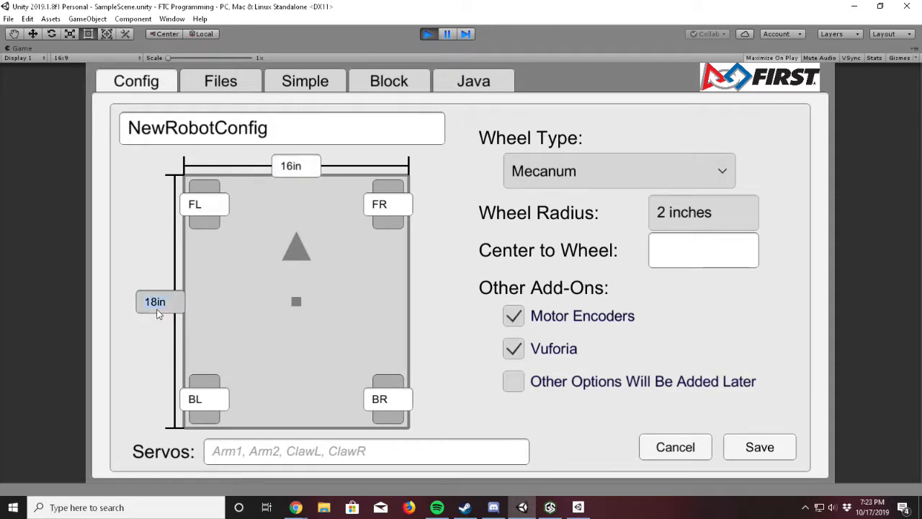
{"action": "type", "text": "5"}
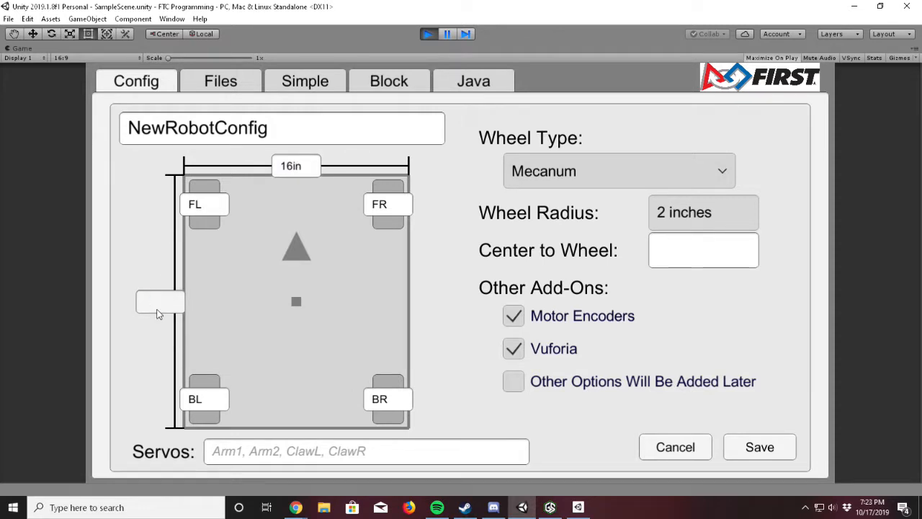
{"action": "type", "text": "8"}
{"action": "left_click", "coordinate": [350, 372]}
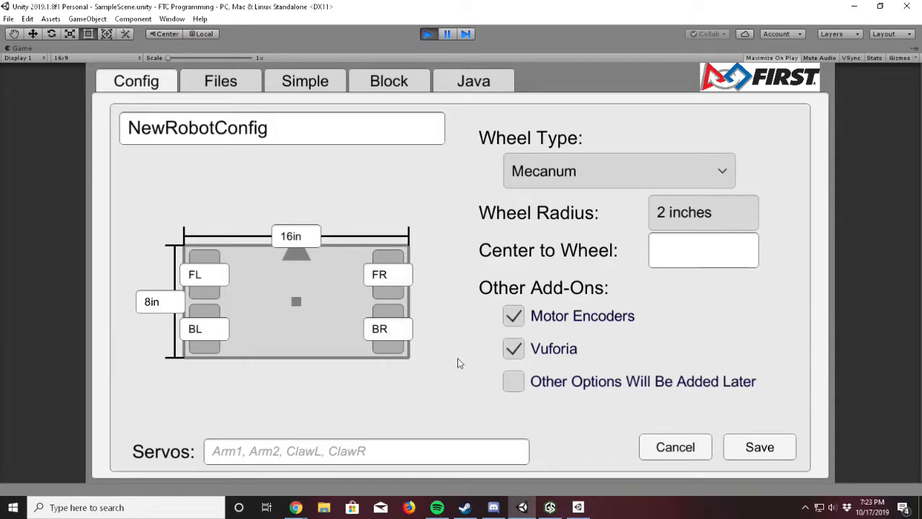
List the servos as Arm1, Arm2, ClawL, ClawR and set the center-to-wheel distance to 0 inches.
{"action": "left_click", "coordinate": [304, 443]}
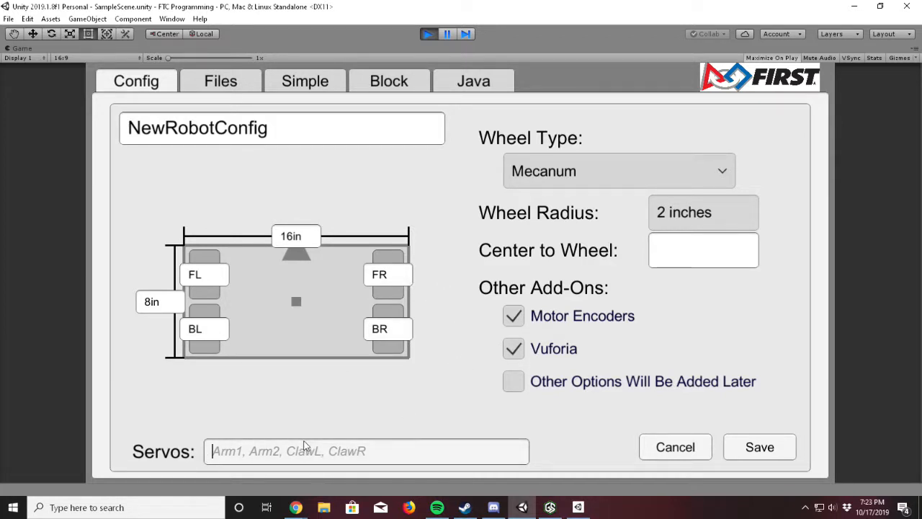
{"action": "type", "text": "Ar"}
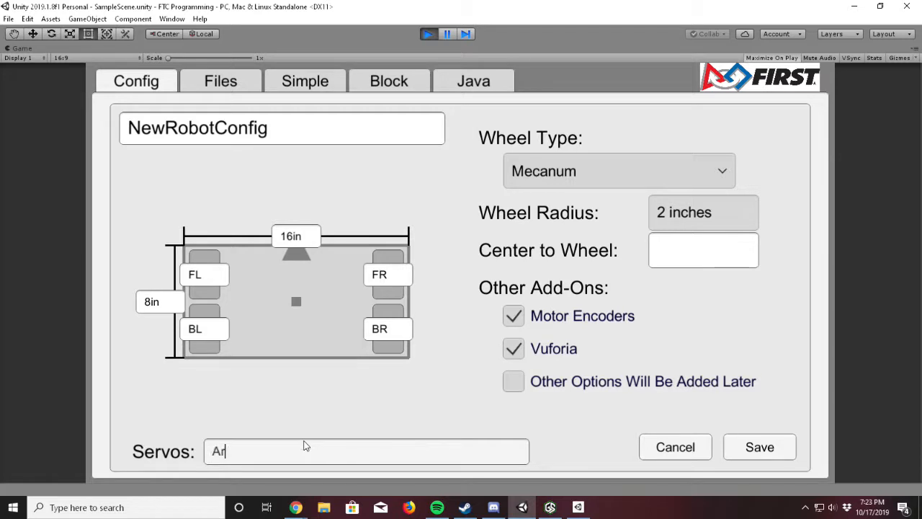
{"action": "type", "text": "m1, Arm2, ClawL, ClawR"}
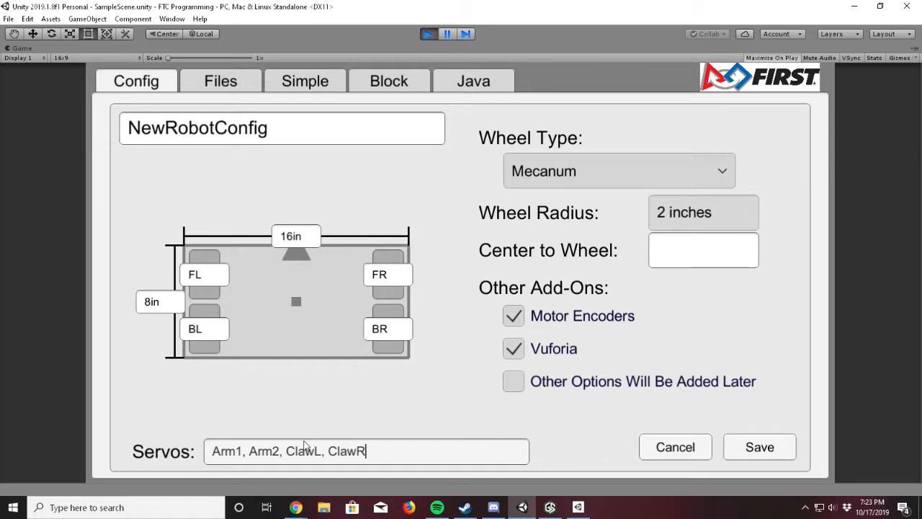
{"action": "left_click", "coordinate": [310, 404]}
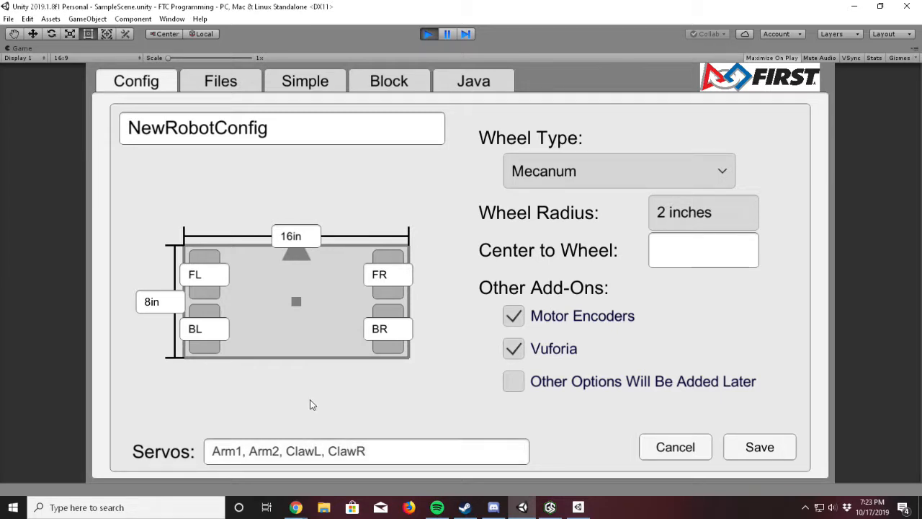
{"action": "left_click", "coordinate": [713, 251]}
{"action": "key", "text": "Return"}
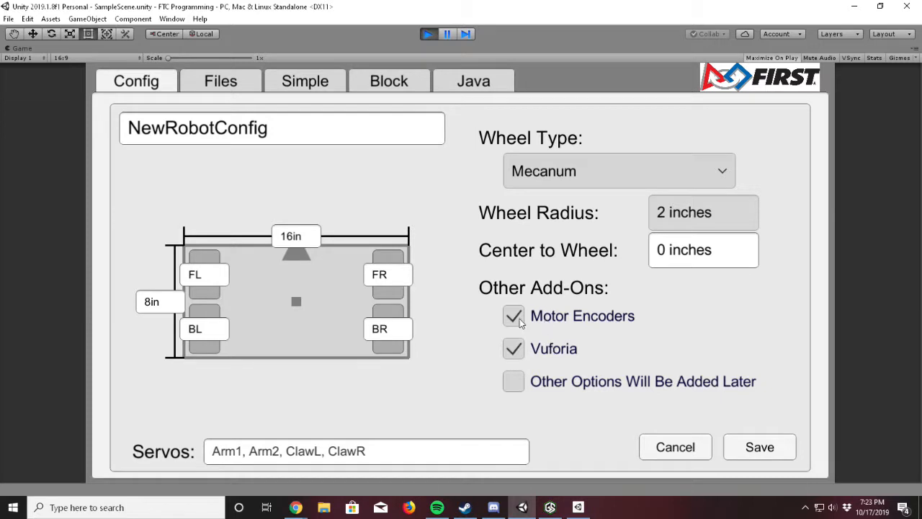
Name the robot configuration "Robot - 2019".
{"action": "left_click", "coordinate": [298, 141]}
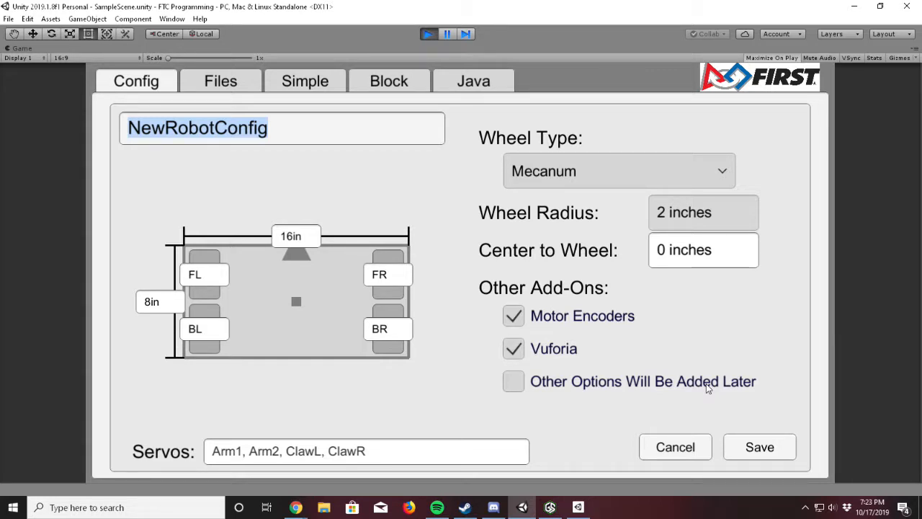
{"action": "type", "text": "Robot "}
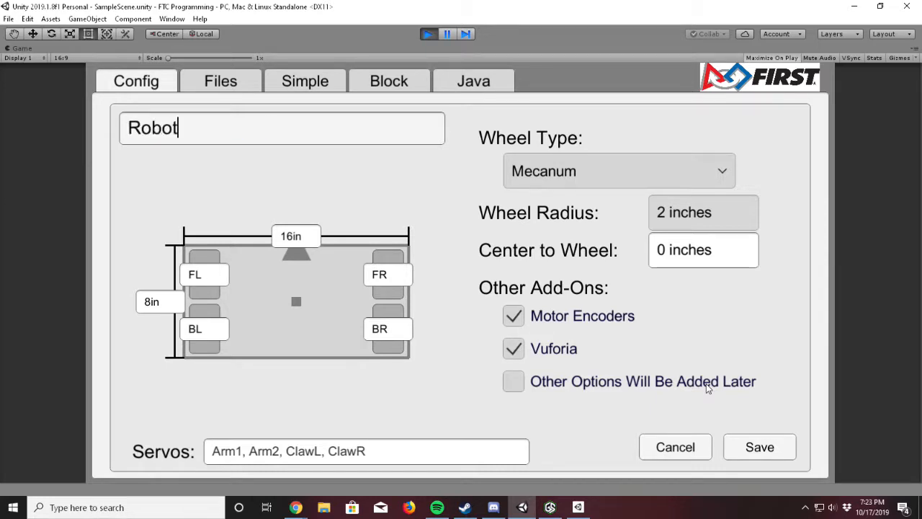
{"action": "type", "text": "- 2019"}
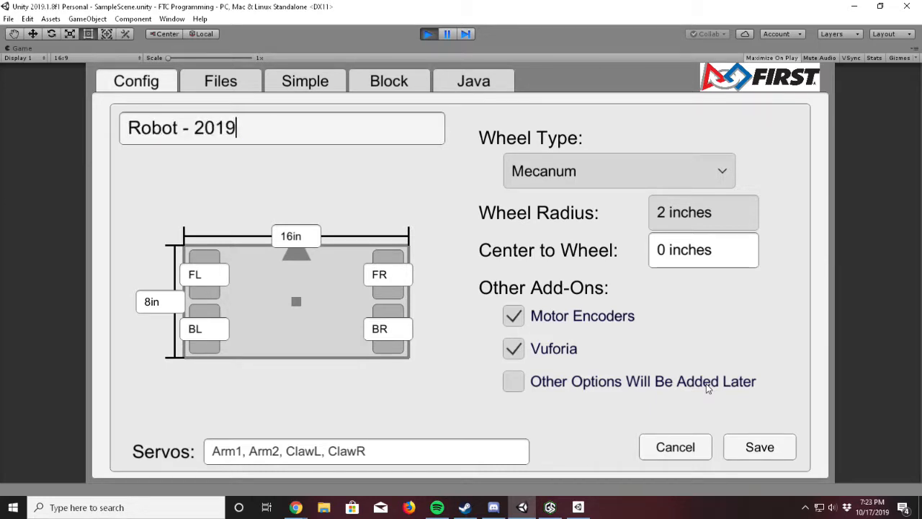
Set the center-to-wheel distance to 10 inches and save the robot configuration, reopening it briefly to check the saved settings.
{"action": "left_click", "coordinate": [440, 177]}
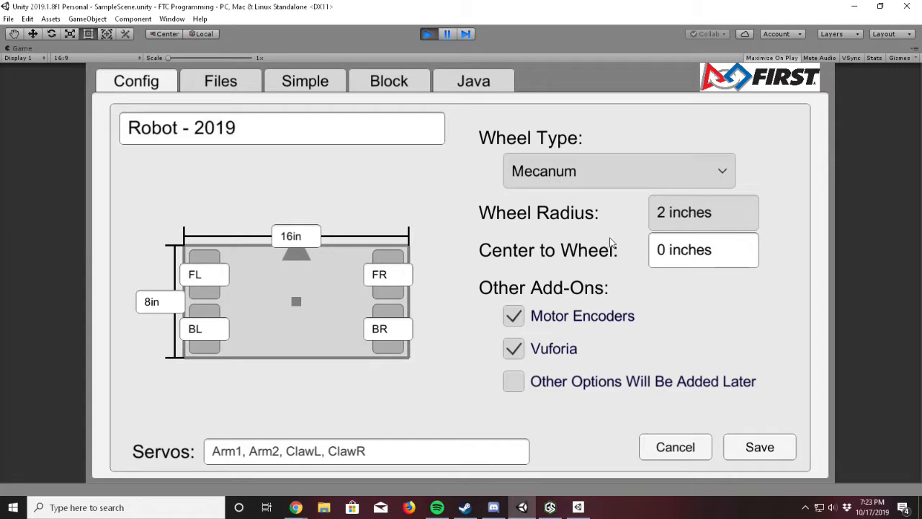
{"action": "left_click", "coordinate": [691, 250]}
{"action": "left_click", "coordinate": [321, 274]}
{"action": "left_click", "coordinate": [724, 249]}
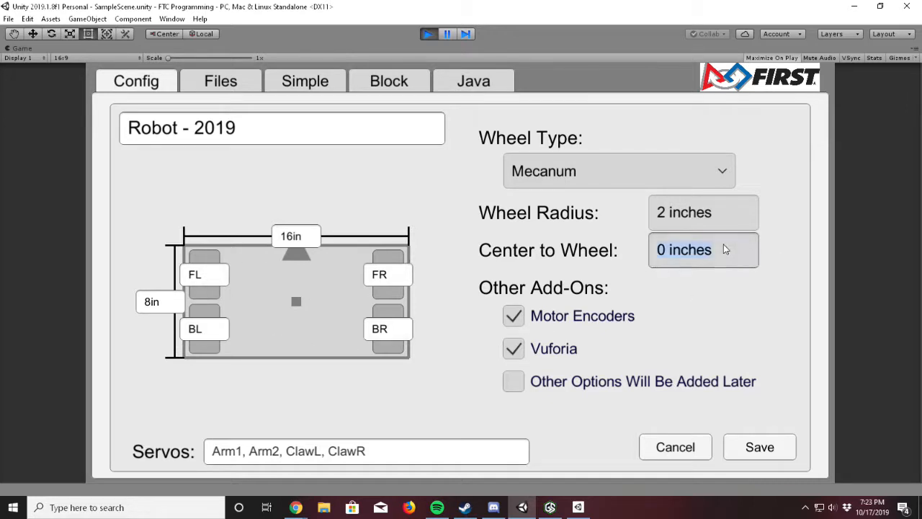
{"action": "type", "text": "10"}
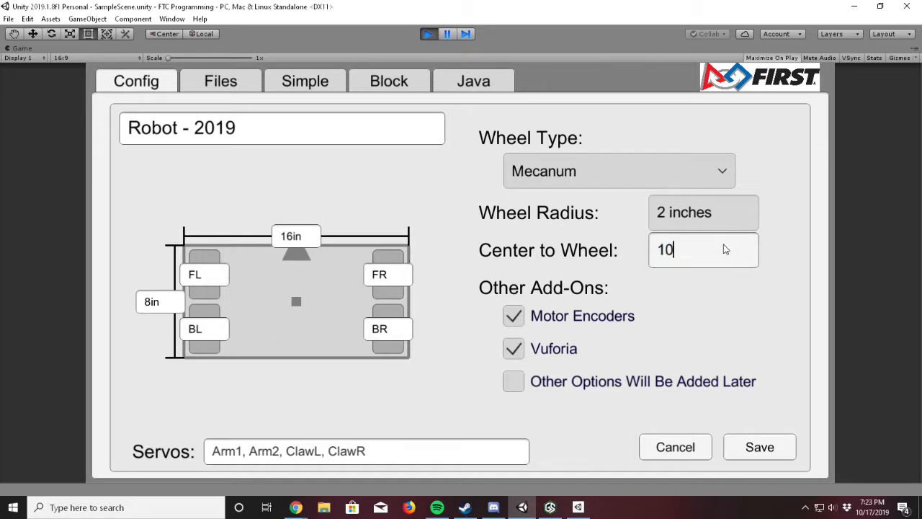
{"action": "left_click", "coordinate": [784, 273]}
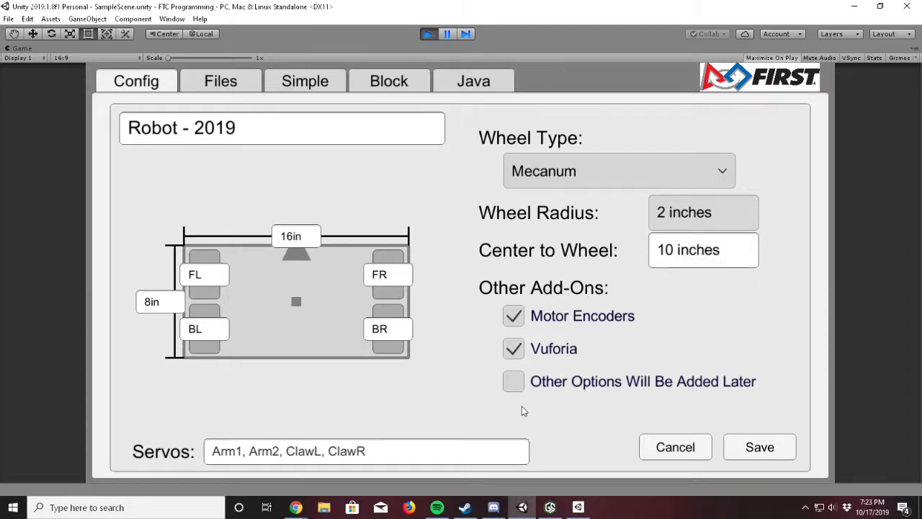
{"action": "left_click", "coordinate": [760, 446]}
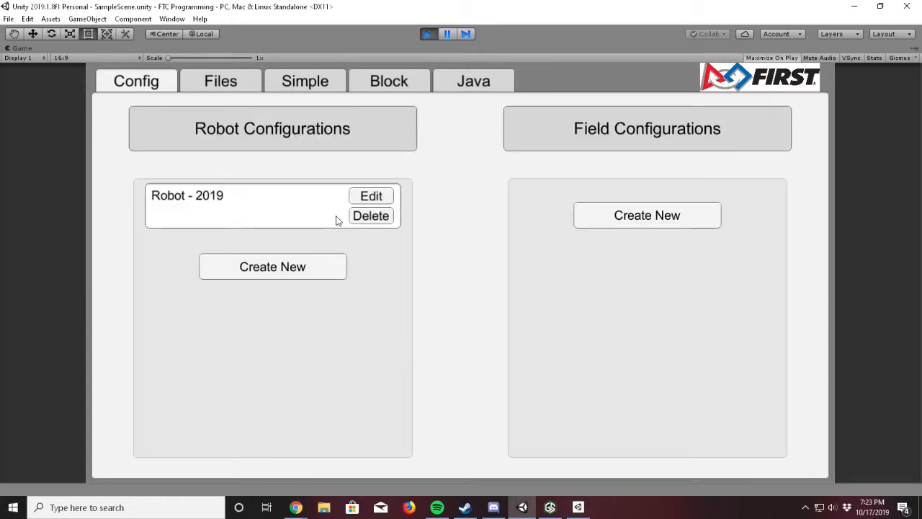
{"action": "left_click", "coordinate": [369, 206]}
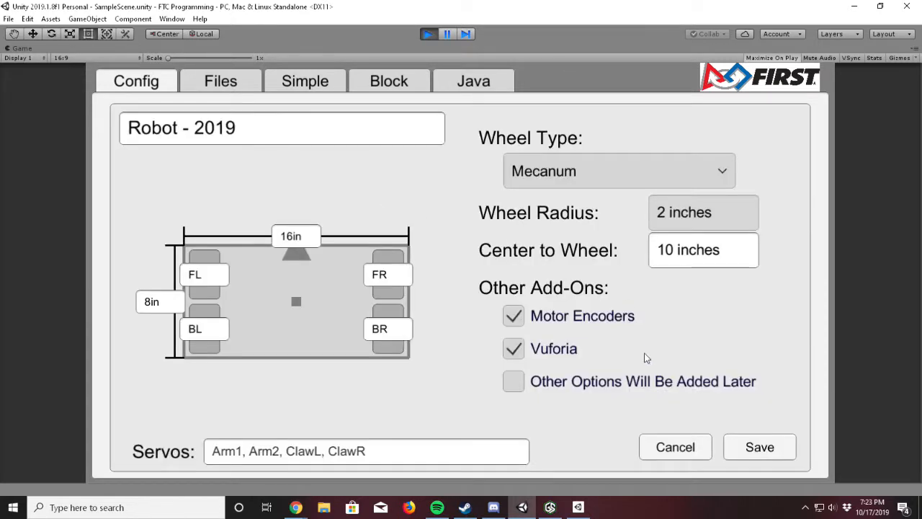
{"action": "left_click", "coordinate": [664, 444]}
Create a new field configuration and draw three adjoining boxes from about x 3 to x 1.8, near y -0.9.
{"action": "left_click", "coordinate": [655, 214]}
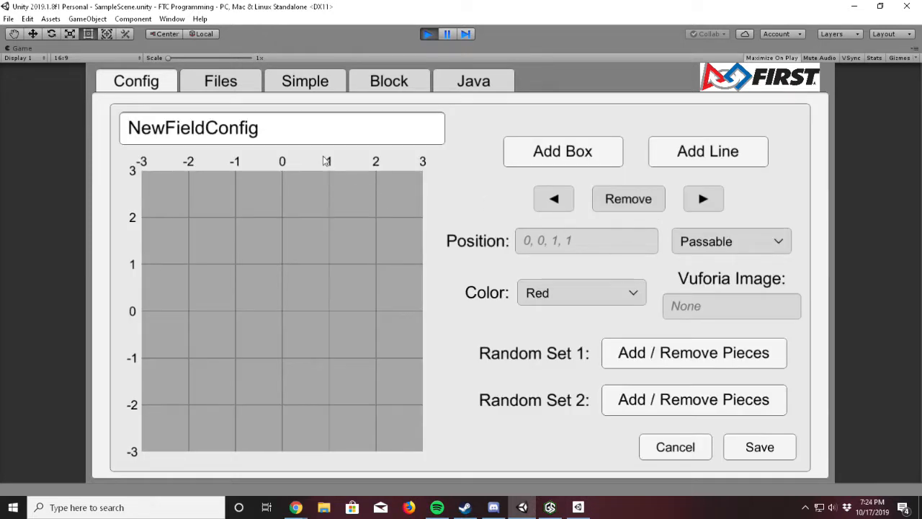
{"action": "left_click", "coordinate": [515, 160]}
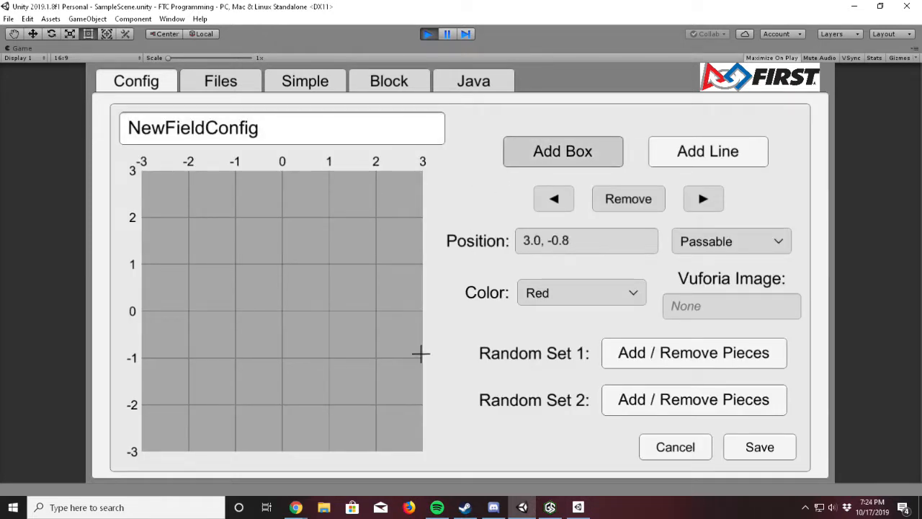
{"action": "mouse_move", "coordinate": [421, 357]}
{"action": "left_mouse_down"}
{"action": "mouse_move", "coordinate": [387, 347]}
{"action": "mouse_move", "coordinate": [384, 357]}
{"action": "mouse_move", "coordinate": [367, 345]}
{"action": "left_mouse_up"}
{"action": "left_click", "coordinate": [516, 164]}
{"action": "left_click", "coordinate": [518, 159]}
Select the box nearest the field's center and change its first position value to 2.33.
{"action": "left_click", "coordinate": [402, 353]}
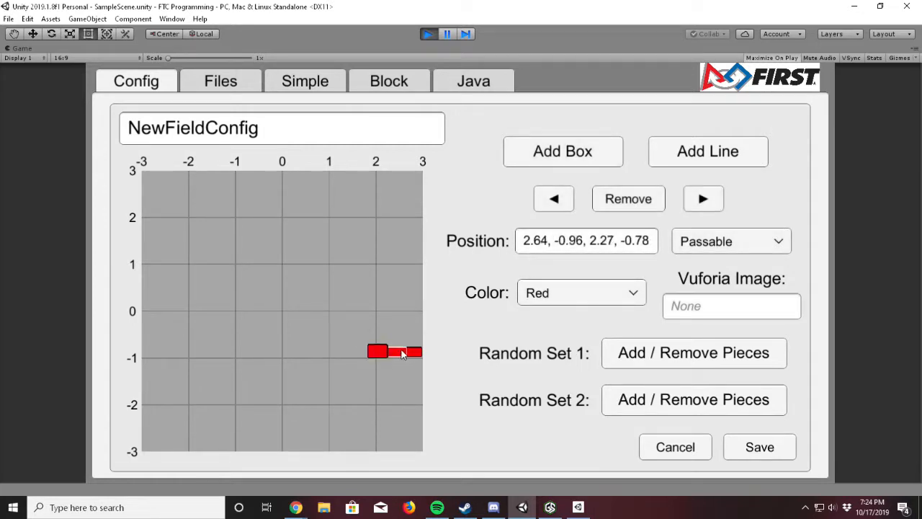
{"action": "left_click", "coordinate": [414, 351]}
{"action": "left_click", "coordinate": [400, 353]}
{"action": "left_click", "coordinate": [384, 352]}
{"action": "left_click", "coordinate": [548, 242]}
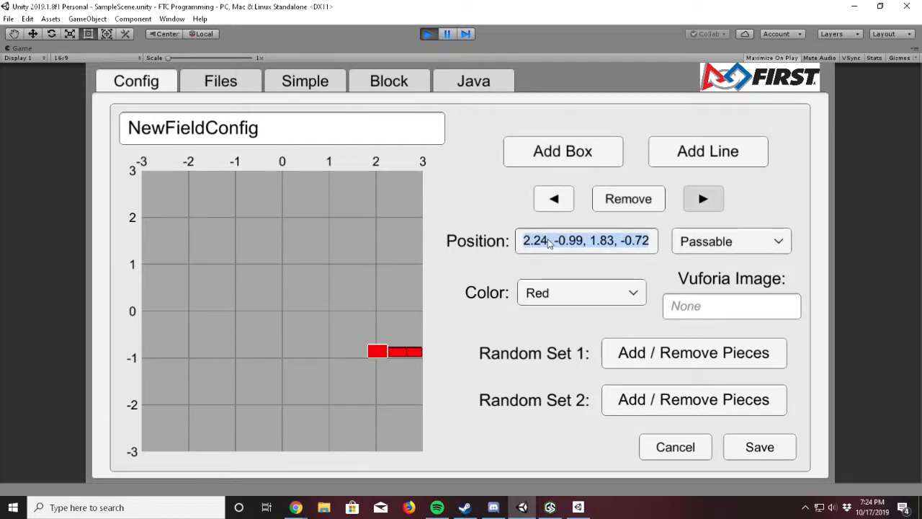
{"action": "left_click", "coordinate": [548, 242]}
{"action": "key", "text": "BackSpace"}
{"action": "key", "text": "BackSpace"}
{"action": "key", "text": "BackSpace"}
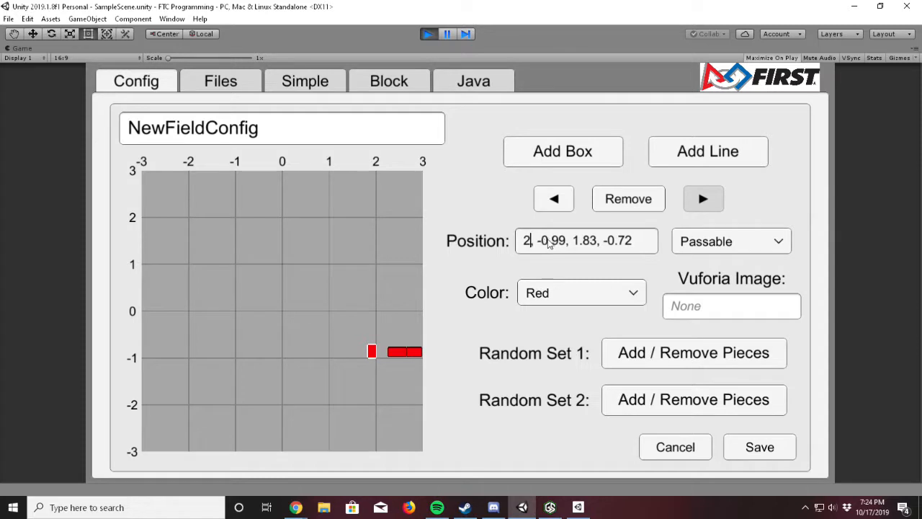
{"action": "type", "text": "."}
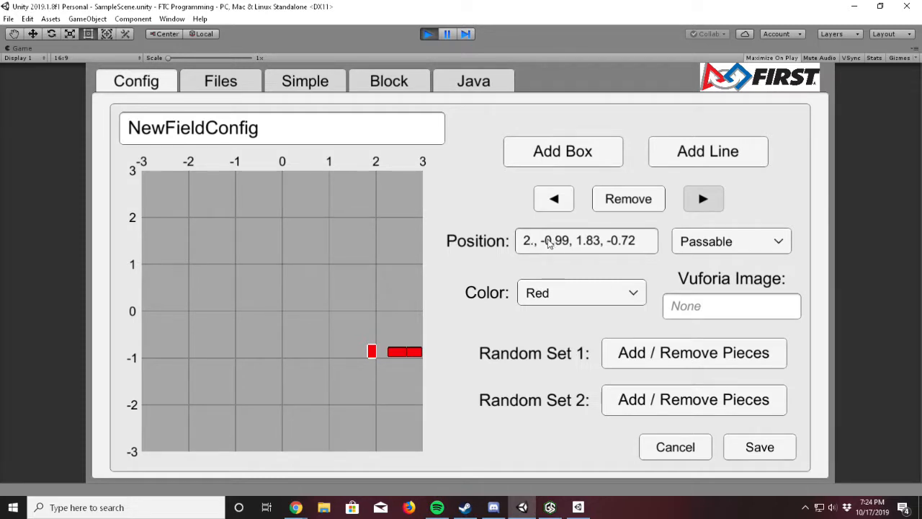
{"action": "type", "text": "33"}
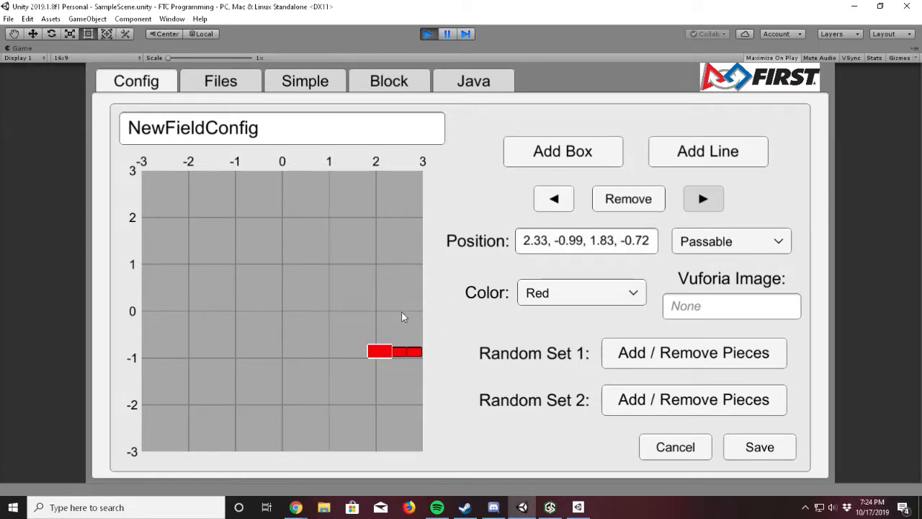
Color the box nearest the field's center and the middle box Gold.
{"action": "left_click", "coordinate": [572, 290]}
{"action": "left_click", "coordinate": [556, 356]}
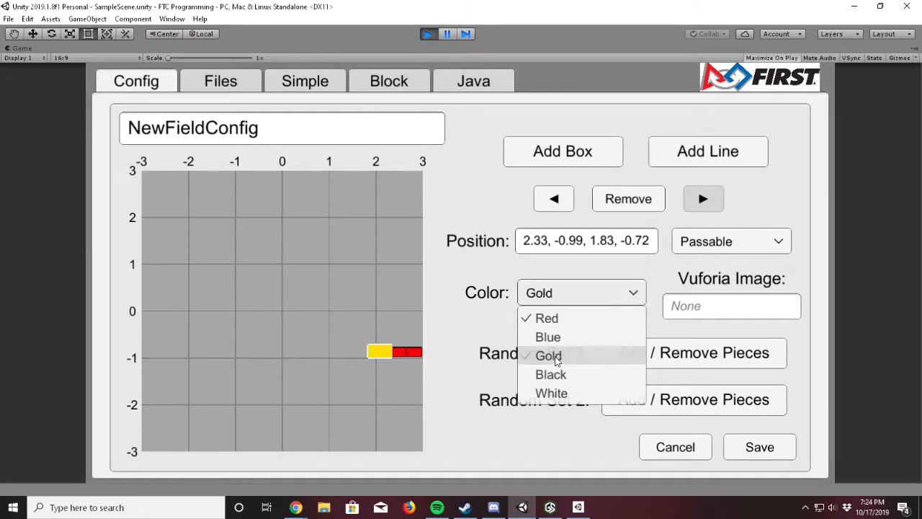
{"action": "left_click", "coordinate": [402, 352]}
{"action": "left_click", "coordinate": [555, 293]}
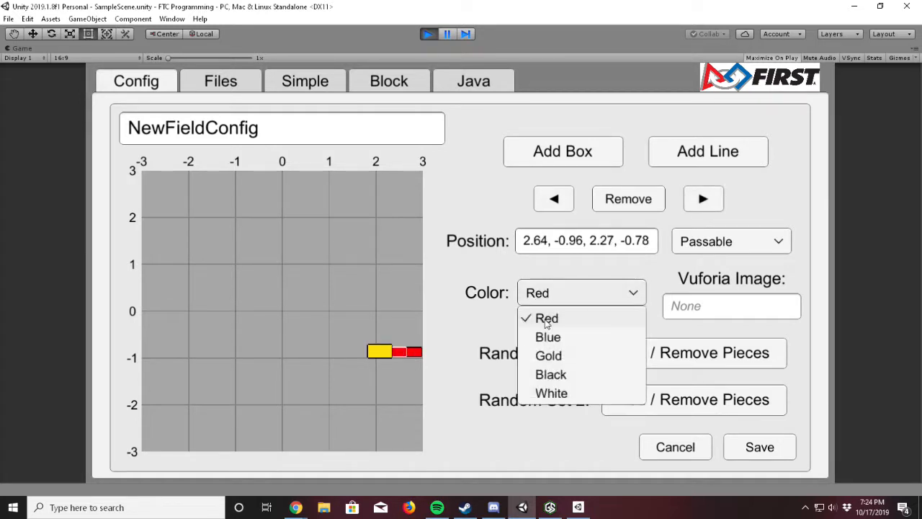
{"action": "left_click", "coordinate": [556, 356]}
Make the middle box and the box at the field's edge Interactable.
{"action": "left_click", "coordinate": [696, 249]}
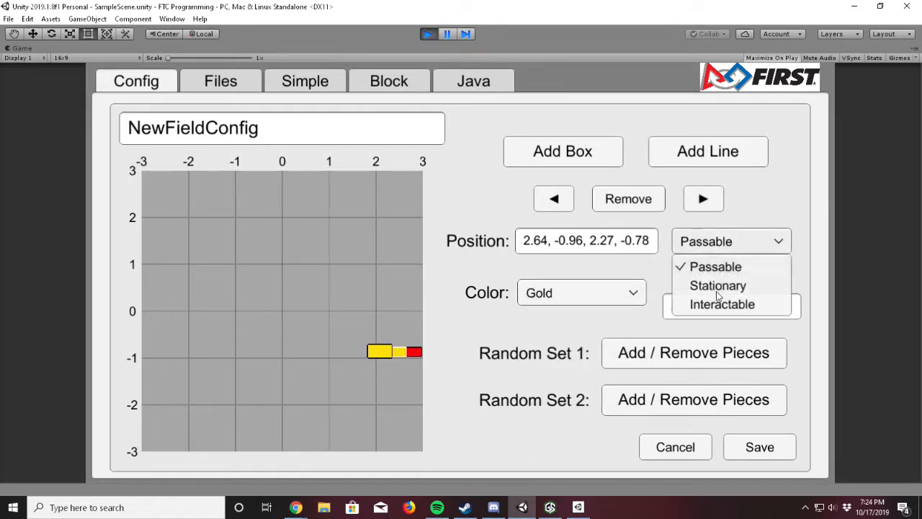
{"action": "left_click", "coordinate": [717, 303]}
{"action": "left_click", "coordinate": [416, 355]}
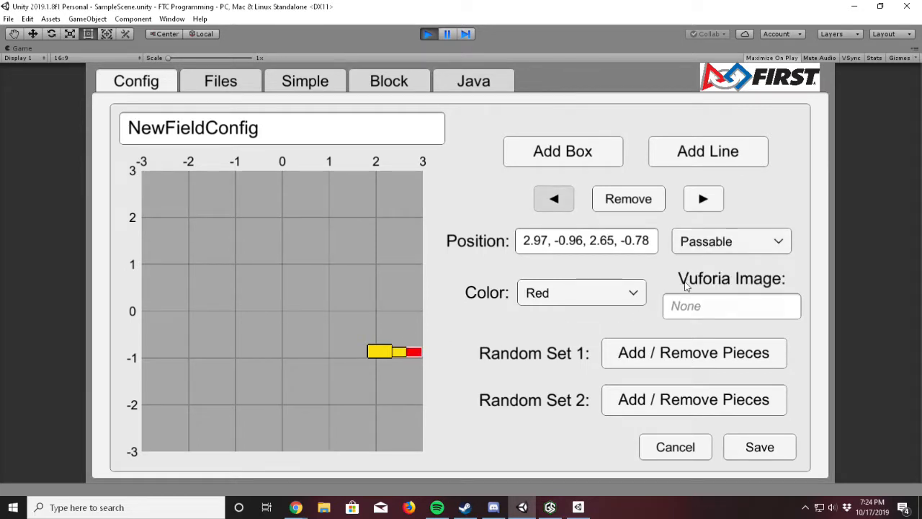
{"action": "left_click", "coordinate": [691, 241]}
{"action": "left_click", "coordinate": [721, 303]}
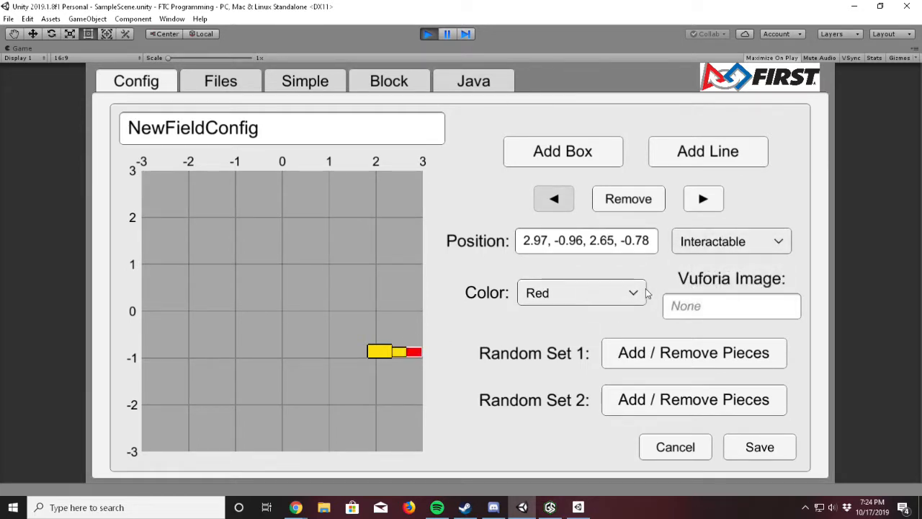
Assign the Vuforia image "Skystone" to the box nearest the field's center.
{"action": "left_click", "coordinate": [703, 199]}
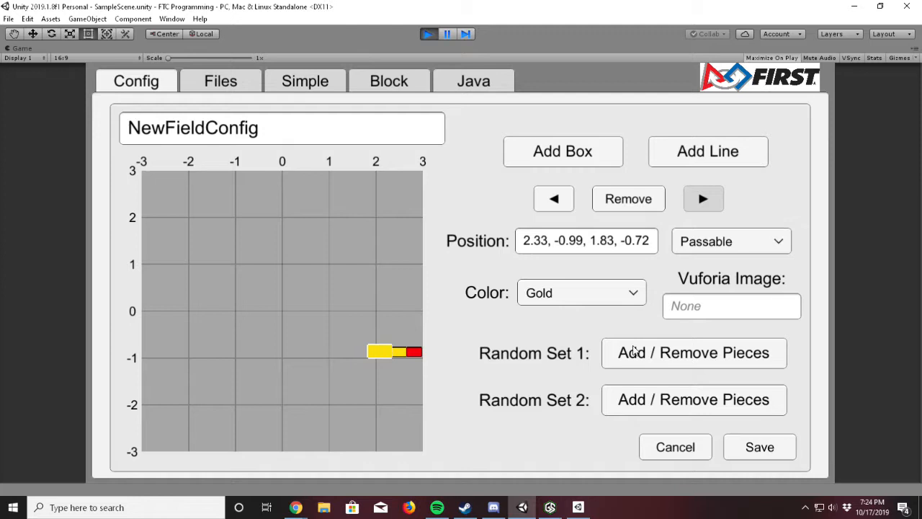
{"action": "left_click", "coordinate": [709, 318]}
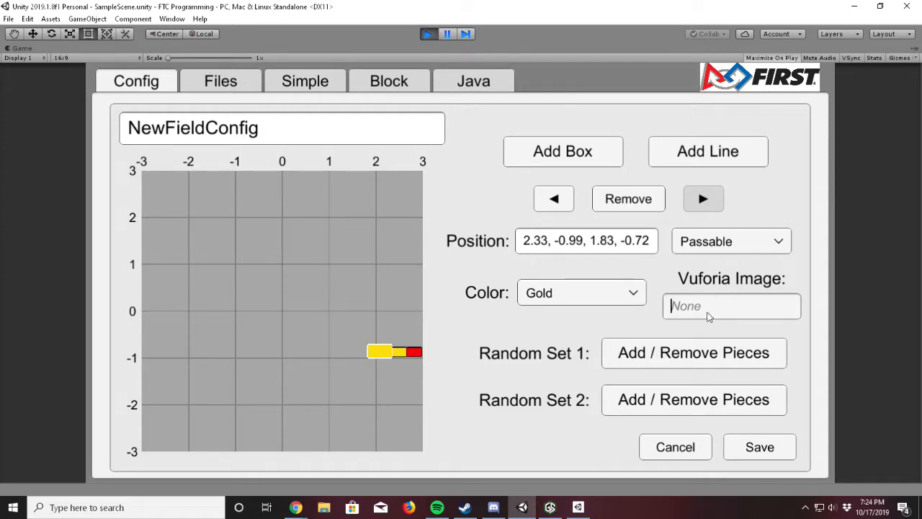
{"action": "type", "text": "Skystone"}
{"action": "left_click", "coordinate": [375, 352]}
{"action": "left_click", "coordinate": [375, 353]}
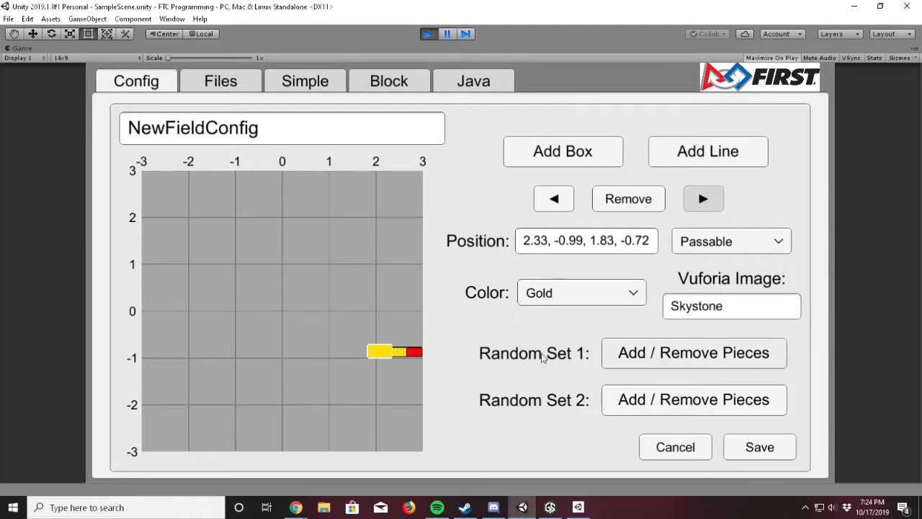
Add the three boxes to Random Set 1 and recheck which pieces belong to the set.
{"action": "left_click", "coordinate": [628, 348]}
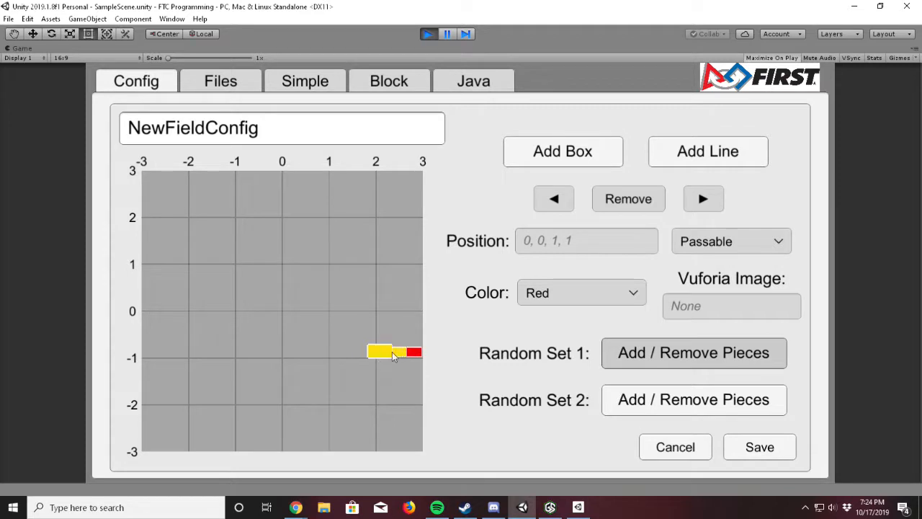
{"action": "left_click", "coordinate": [646, 345]}
{"action": "left_click", "coordinate": [409, 352]}
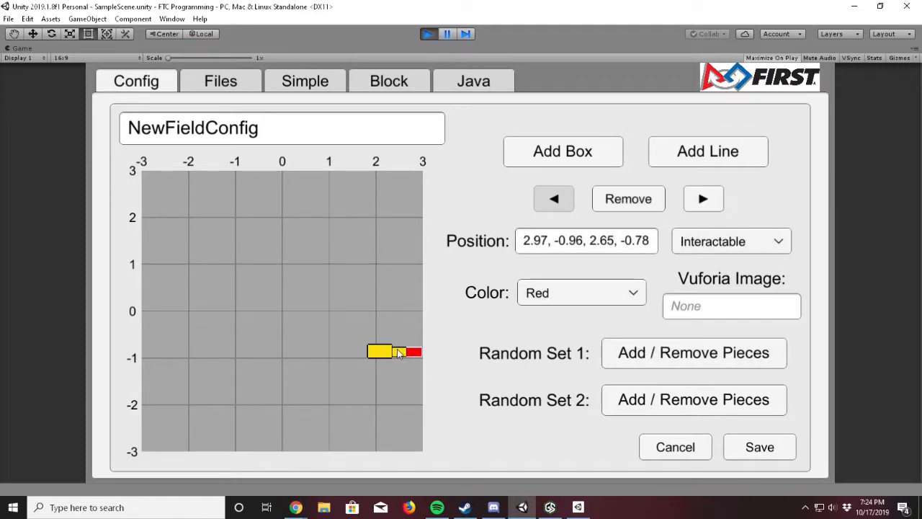
{"action": "left_click", "coordinate": [400, 350]}
{"action": "left_click", "coordinate": [657, 357]}
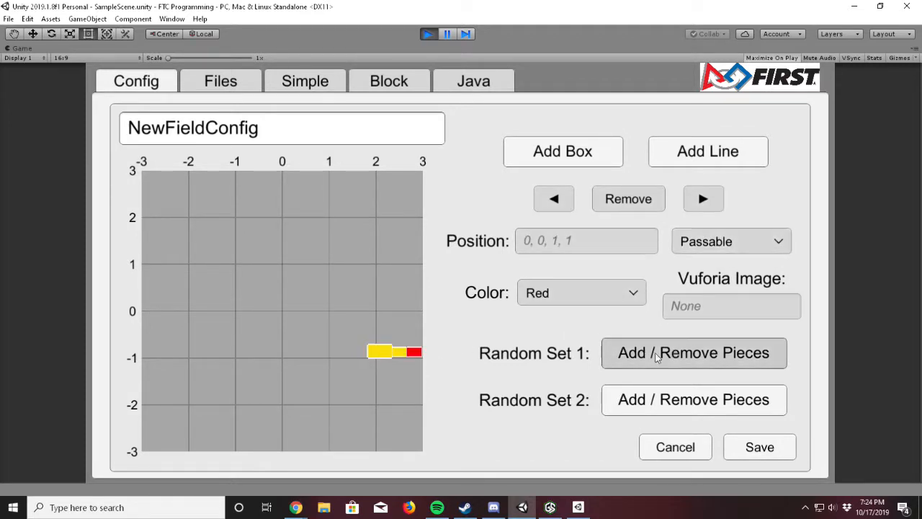
{"action": "left_click", "coordinate": [536, 330]}
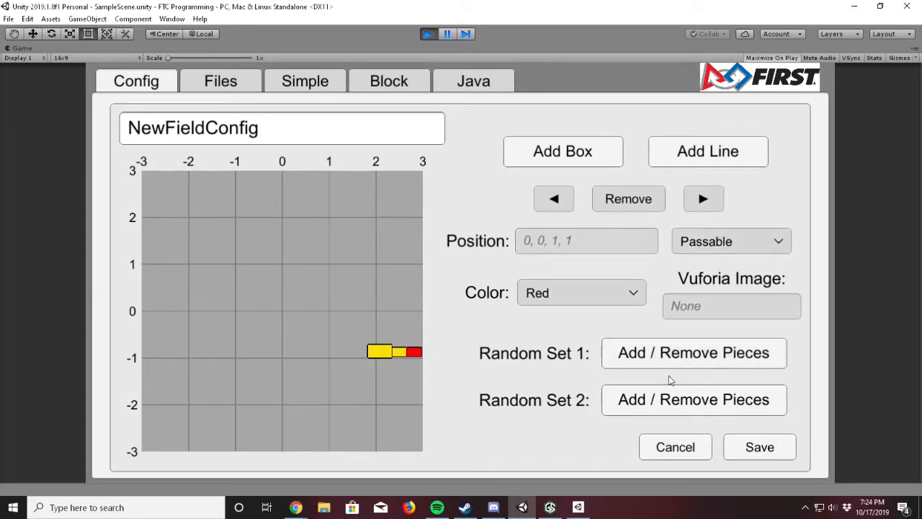
Draw a diagonal line across the field's corner from about (3, -2) to (2, -3).
{"action": "left_click", "coordinate": [671, 154]}
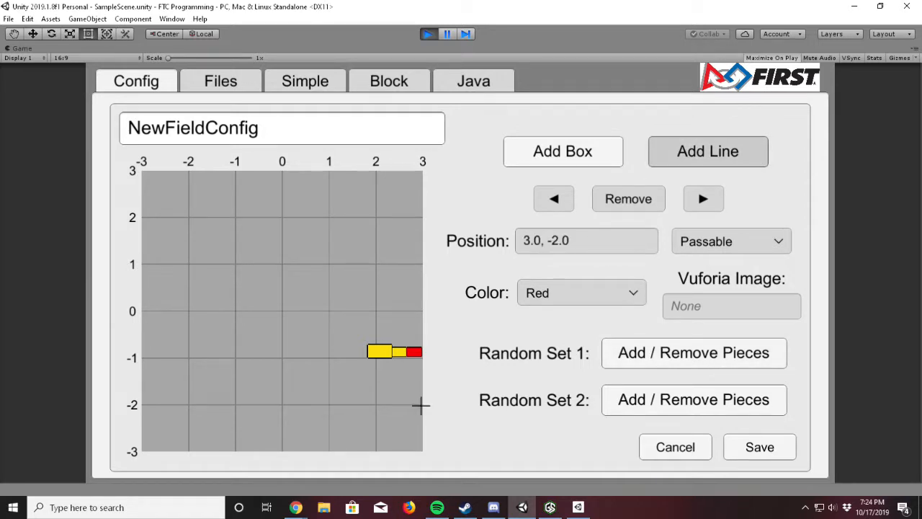
{"action": "left_click_drag", "start_coordinate": [421, 405], "coordinate": [375, 450]}
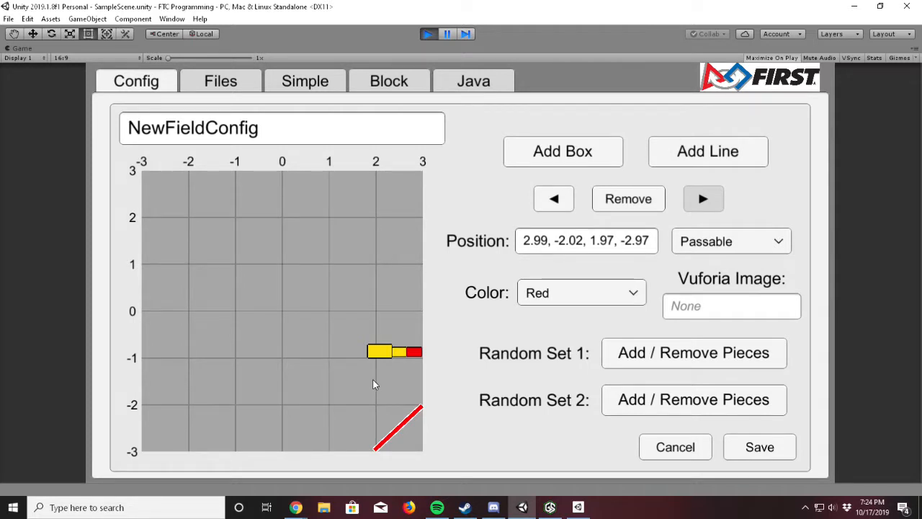
Name the field configuration "Skystone - 1029" and save it, reopening it briefly to check the saved layout.
{"action": "left_click", "coordinate": [284, 140]}
{"action": "type", "text": "SKyste"}
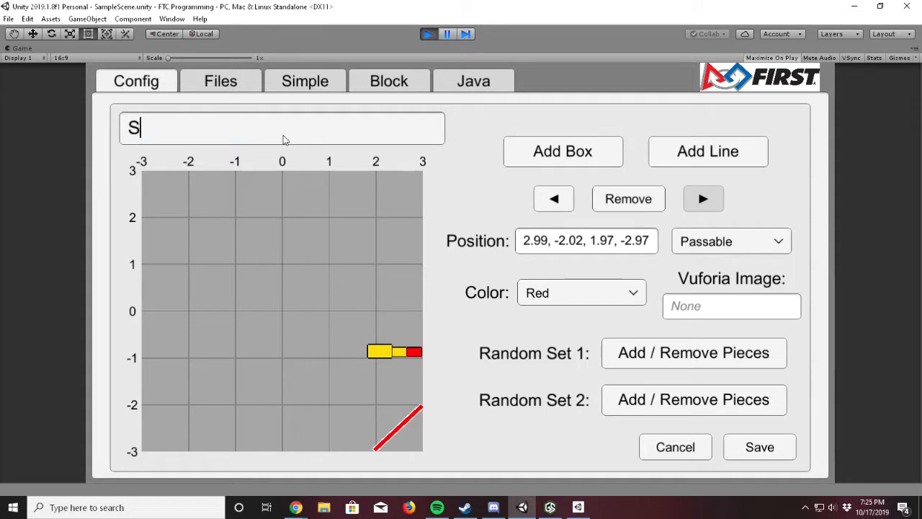
{"action": "key", "text": "BackSpace"}
{"action": "key", "text": "BackSpace"}
{"action": "key", "text": "BackSpace"}
{"action": "key", "text": "BackSpace"}
{"action": "key", "text": "BackSpace"}
{"action": "type", "text": "kyston"}
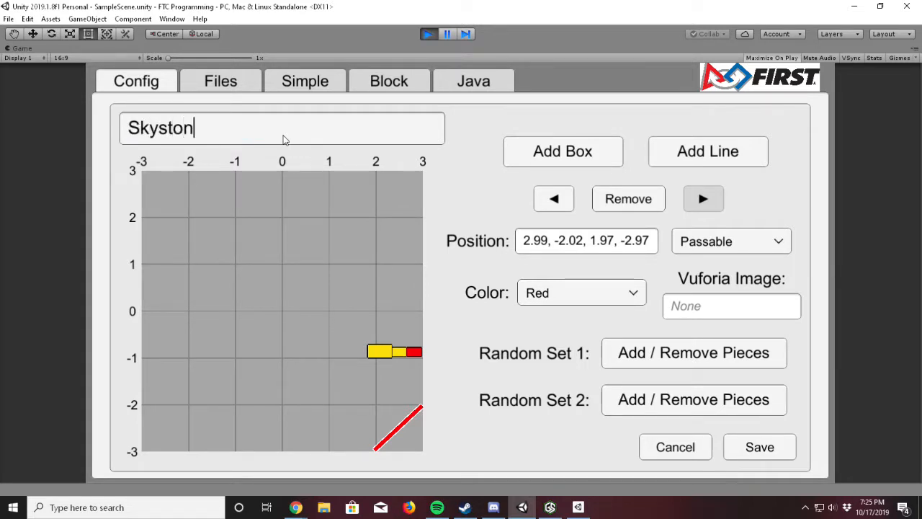
{"action": "type", "text": "e - 1029"}
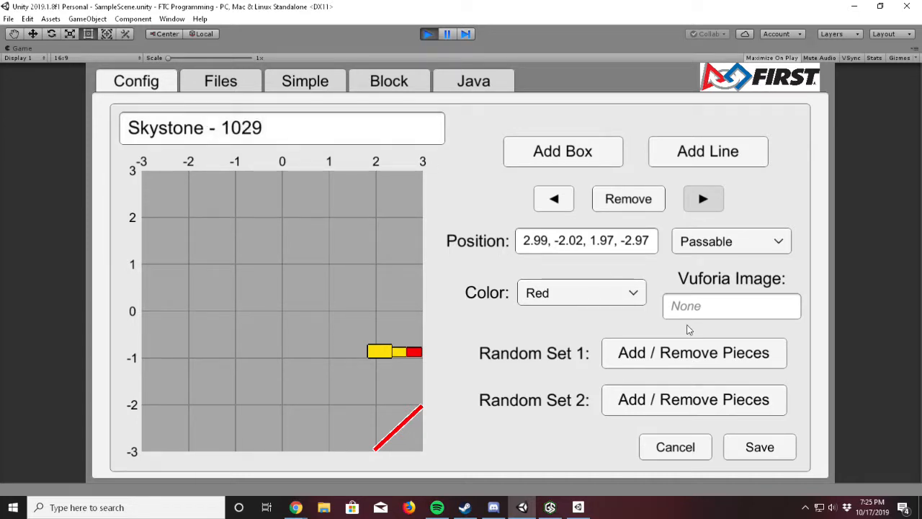
{"action": "left_click", "coordinate": [741, 454]}
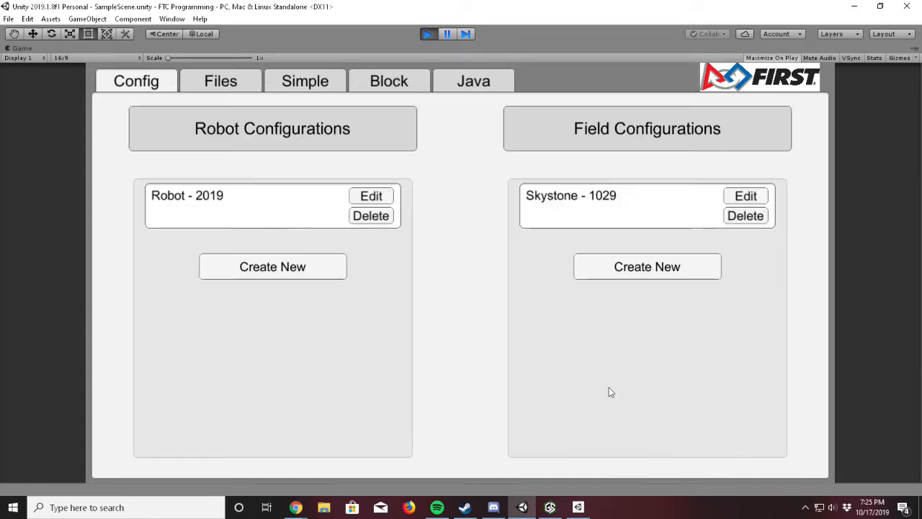
{"action": "left_click", "coordinate": [739, 197]}
{"action": "left_click", "coordinate": [696, 453]}
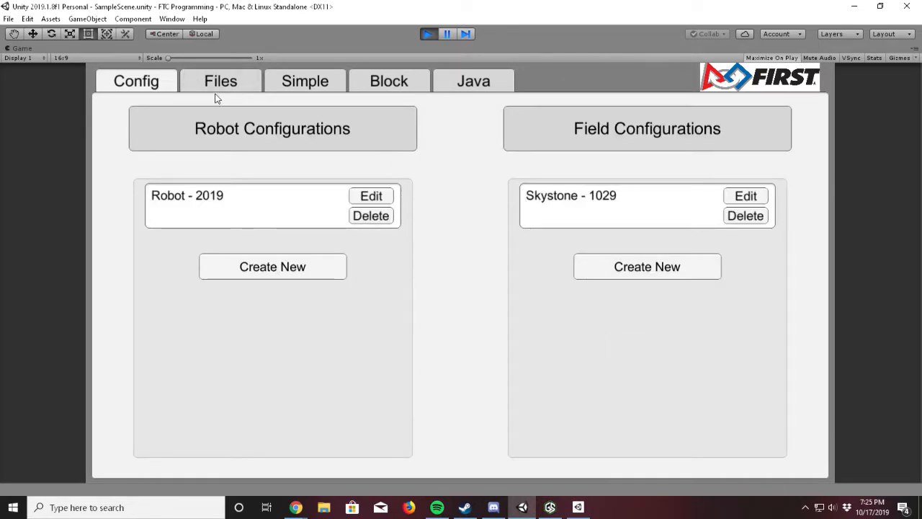
Add a folder to the autonomous program files and view the details of the error logged in the console.
{"action": "left_click", "coordinate": [244, 81]}
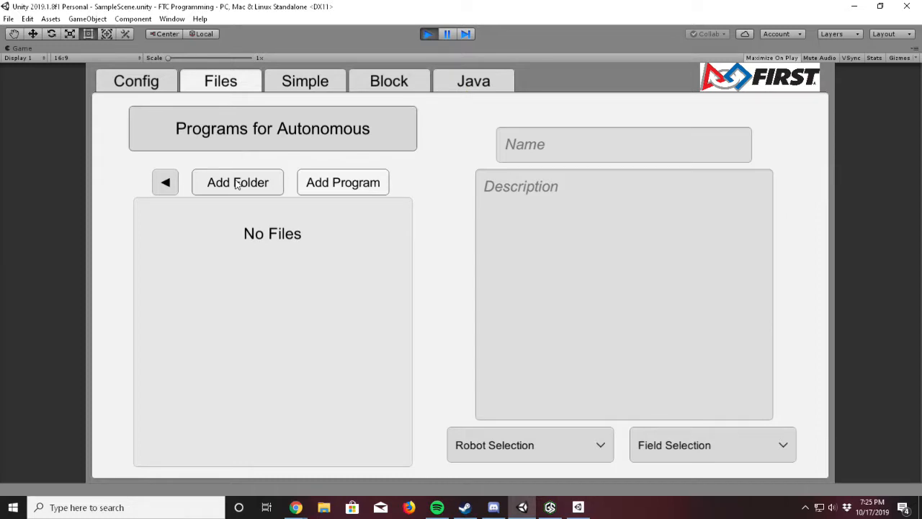
{"action": "left_click", "coordinate": [238, 184]}
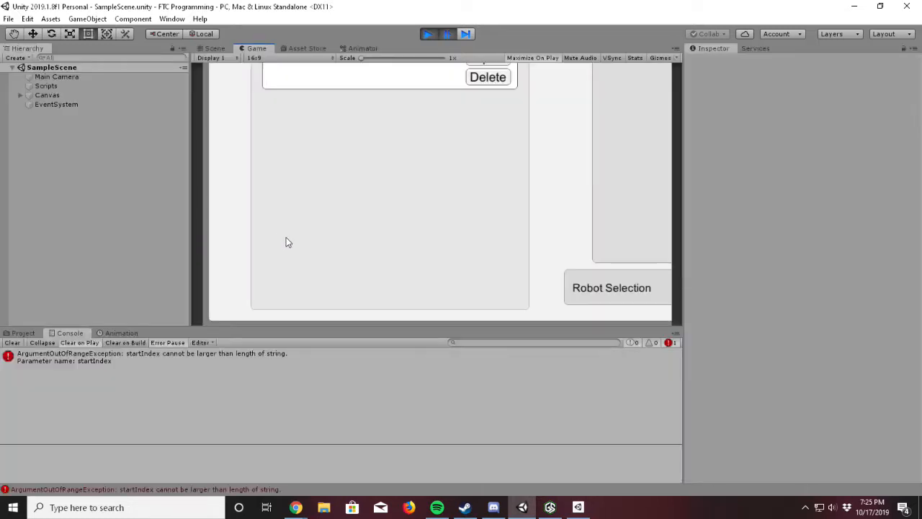
{"action": "left_click", "coordinate": [226, 358]}
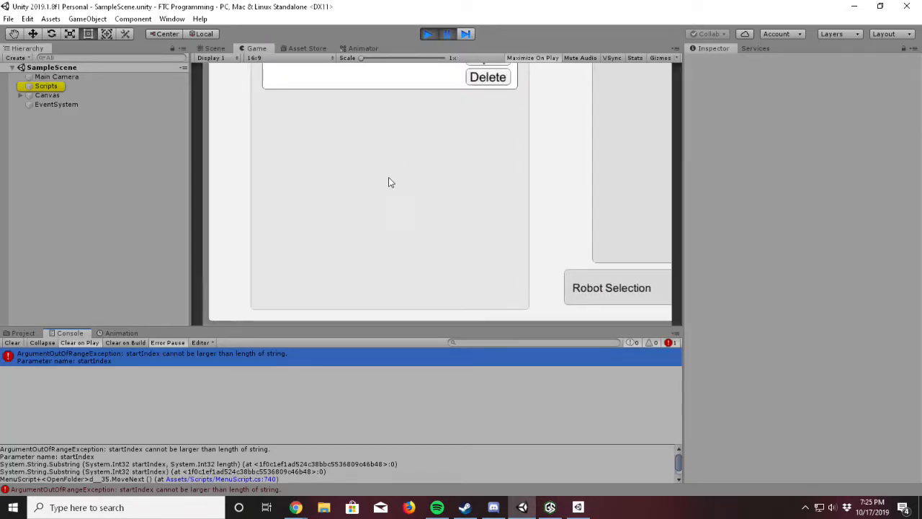
Inspect the Scripts object linked to the console error and restart the app in Play mode.
{"action": "left_click", "coordinate": [271, 358]}
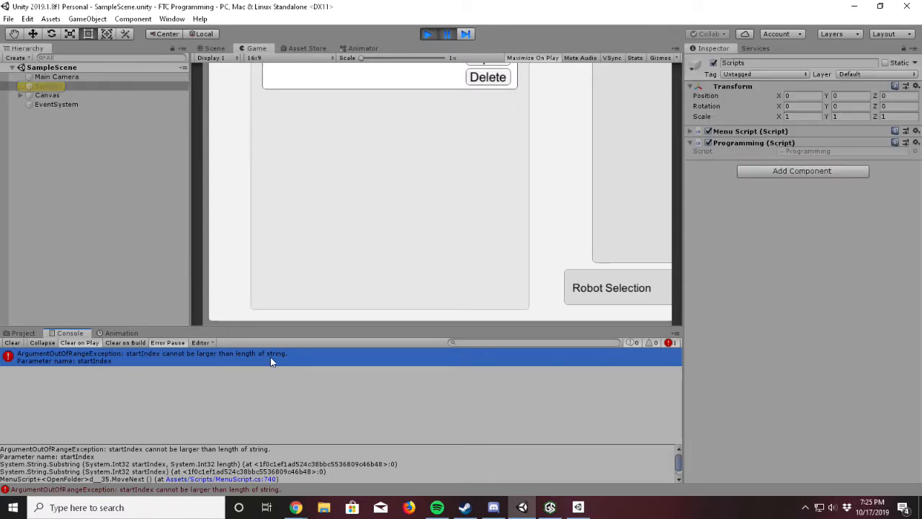
{"action": "left_click", "coordinate": [69, 104]}
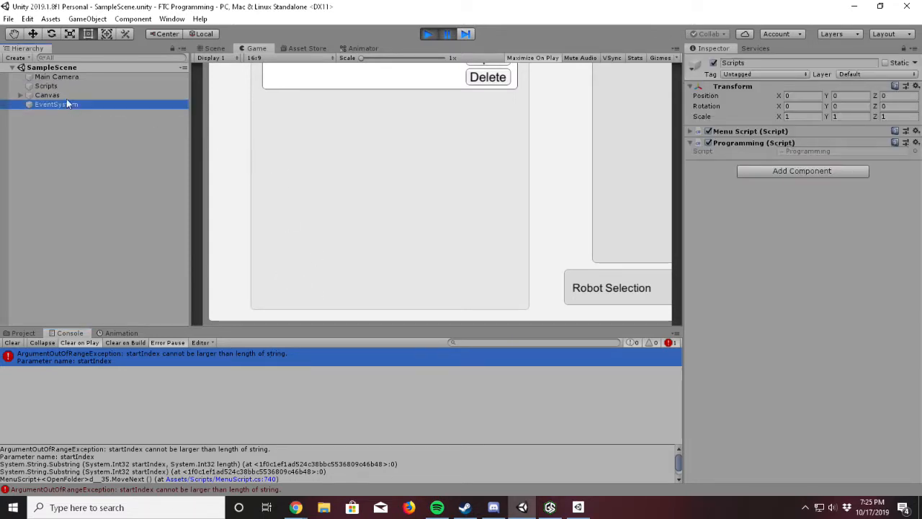
{"action": "left_click", "coordinate": [64, 94]}
{"action": "left_click", "coordinate": [62, 86]}
{"action": "left_click", "coordinate": [427, 35]}
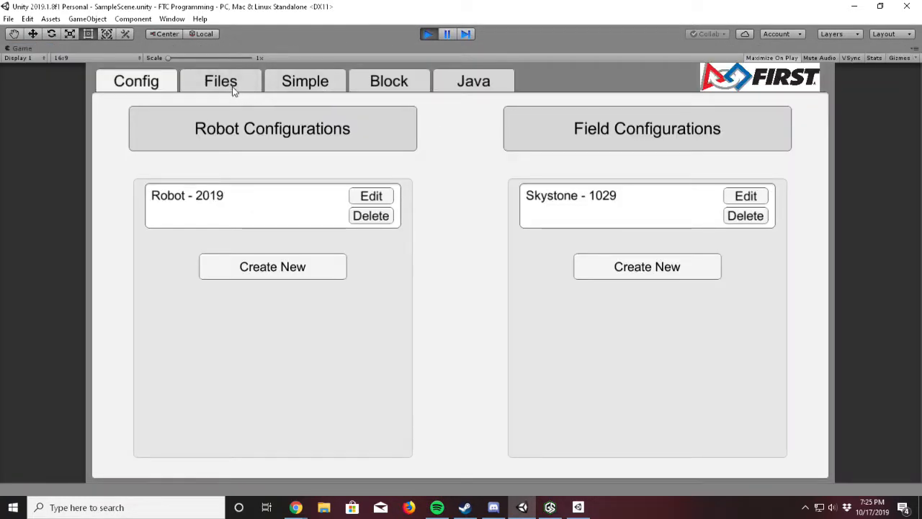
Rename the new folder in the autonomous program files as "Mr. Folder".
{"action": "left_click", "coordinate": [232, 90]}
{"action": "left_click", "coordinate": [288, 216]}
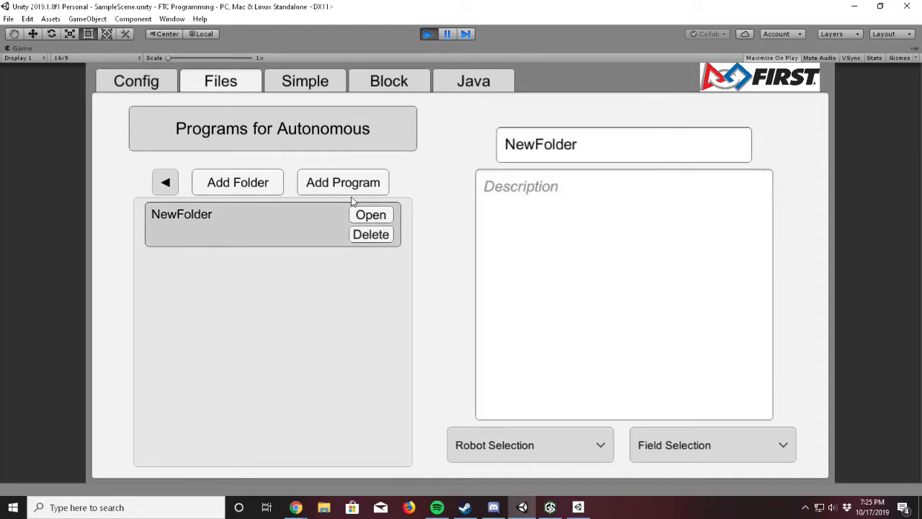
{"action": "left_click", "coordinate": [654, 134]}
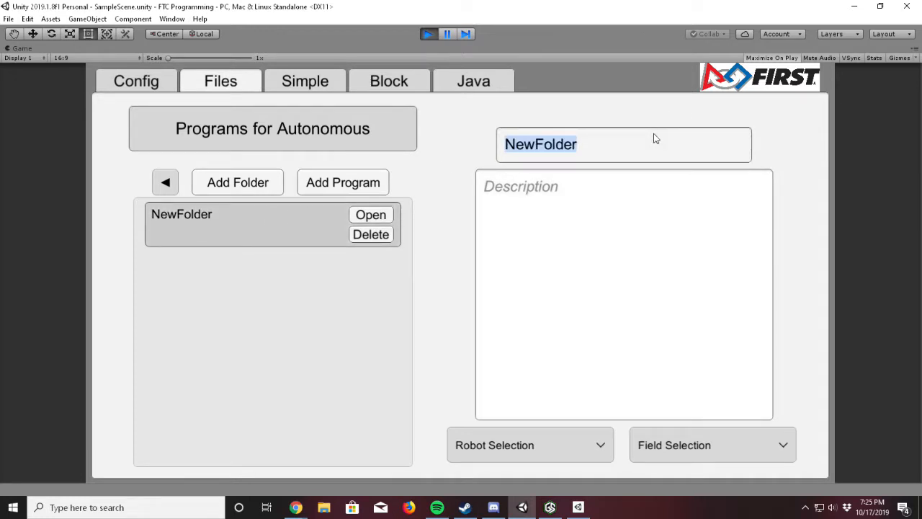
{"action": "type", "text": "Mr. "}
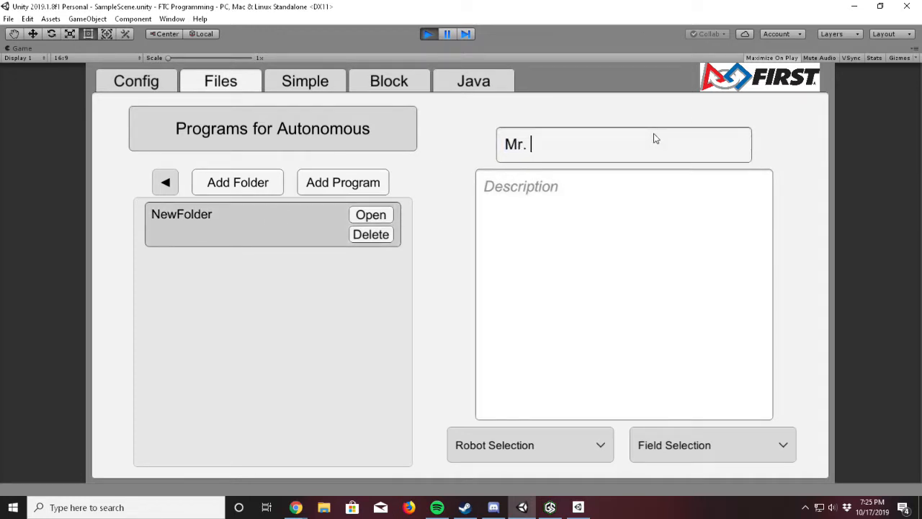
{"action": "type", "text": "Folder"}
Give the folder the description "This here is a folder.".
{"action": "left_click", "coordinate": [478, 217]}
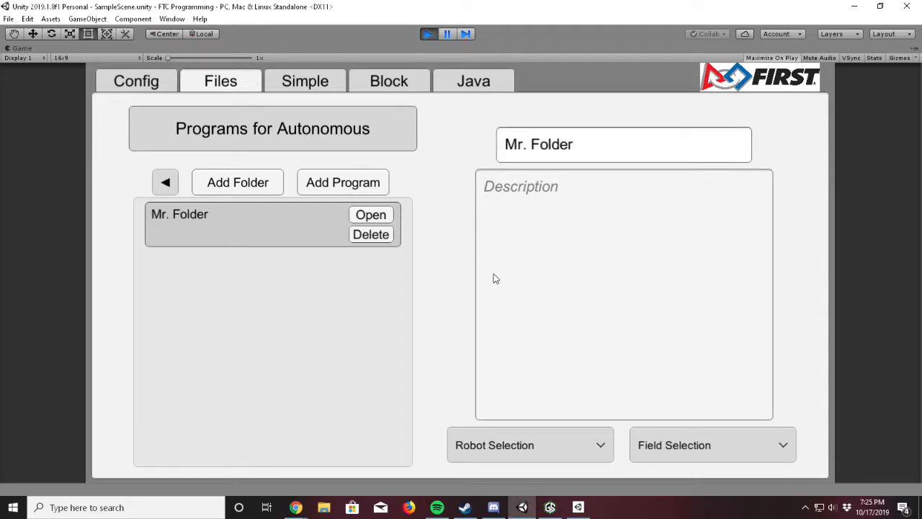
{"action": "type", "text": "This he"}
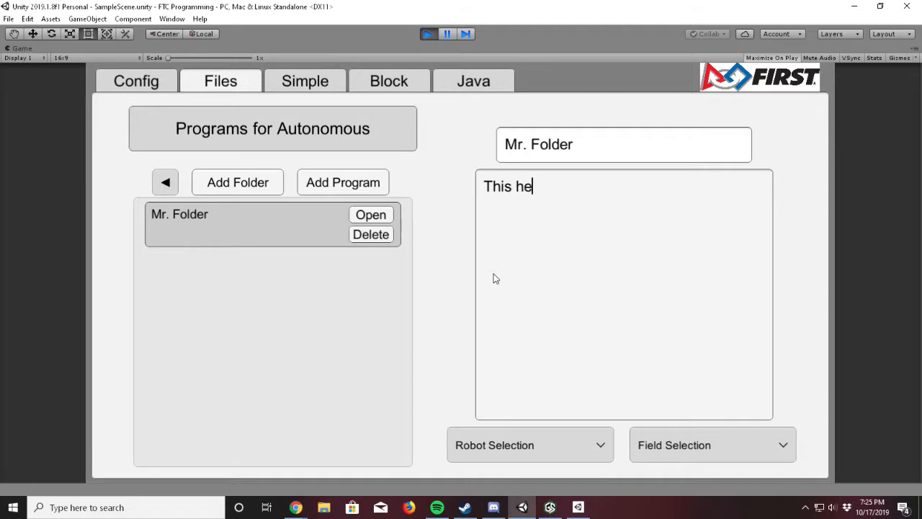
{"action": "type", "text": "re is a fold"}
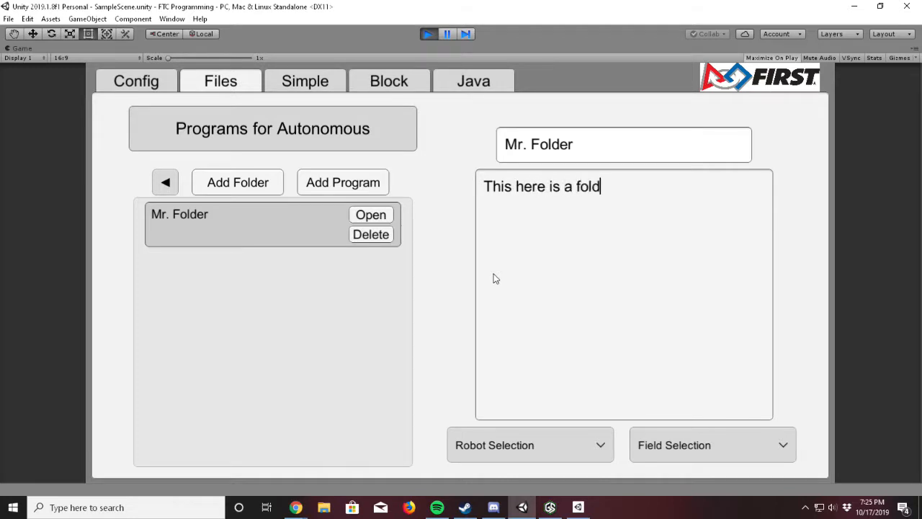
{"action": "type", "text": "er."}
{"action": "left_click", "coordinate": [451, 267]}
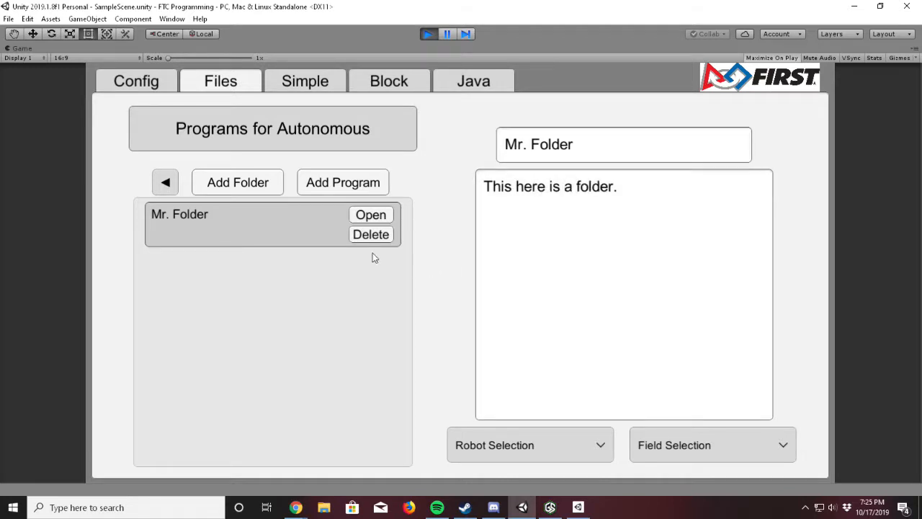
Open Mr. Folder, add a program inside it and name the program "2019Test".
{"action": "left_click", "coordinate": [371, 216]}
{"action": "left_click", "coordinate": [340, 186]}
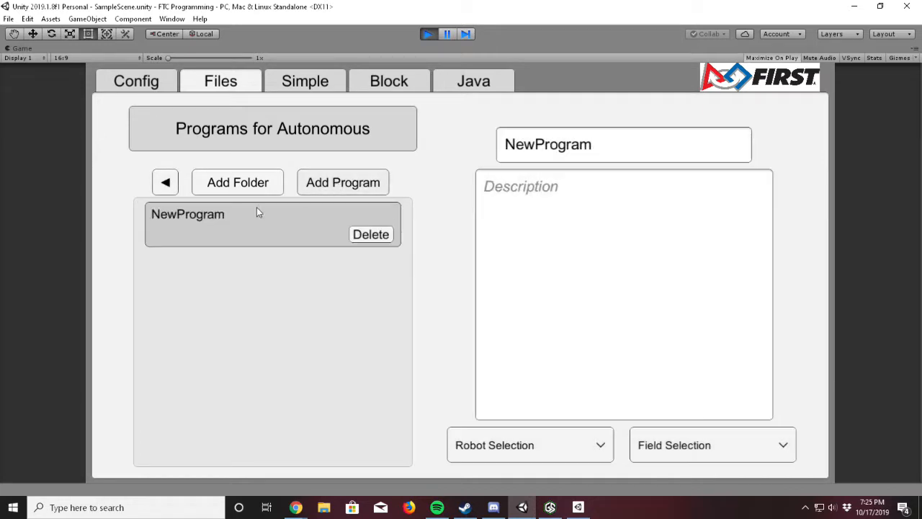
{"action": "left_click", "coordinate": [609, 148]}
{"action": "type", "text": "2019"}
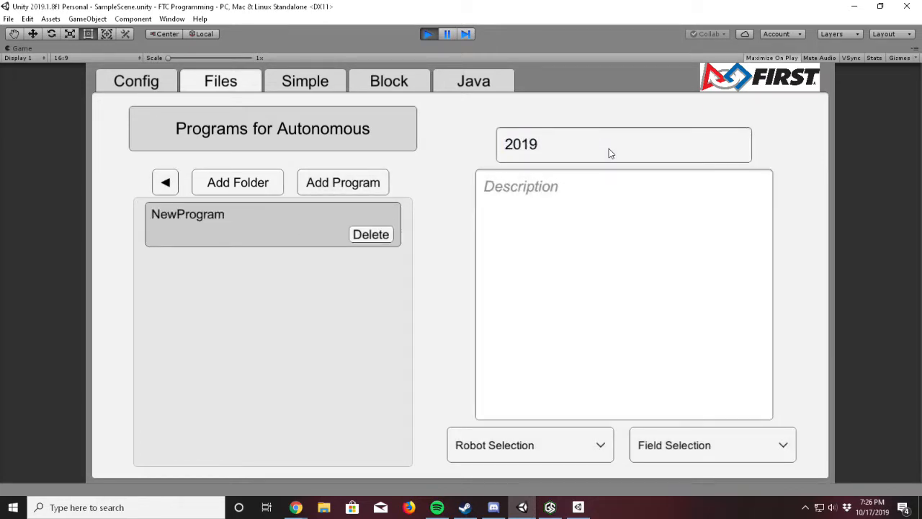
{"action": "type", "text": "Test"}
Give the 2019Test program the description "This is a quick demo".
{"action": "left_click", "coordinate": [489, 183]}
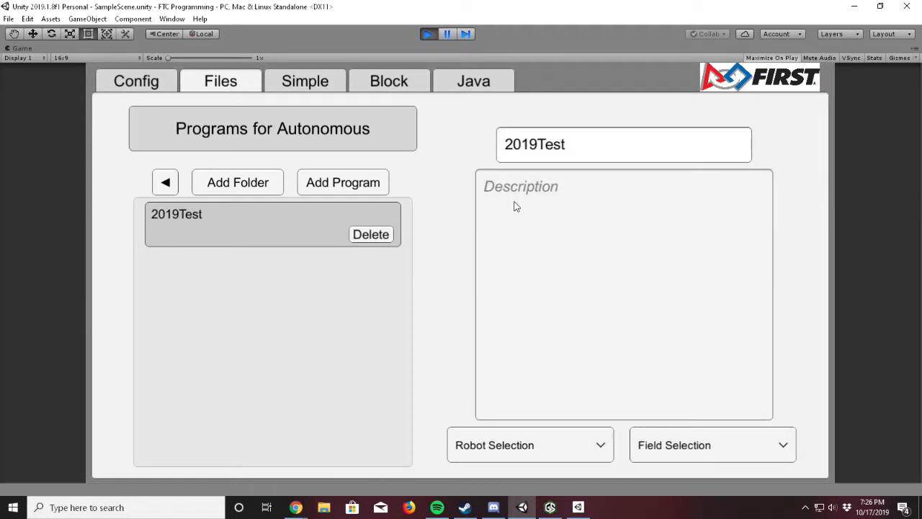
{"action": "type", "text": "This is a quick dem"}
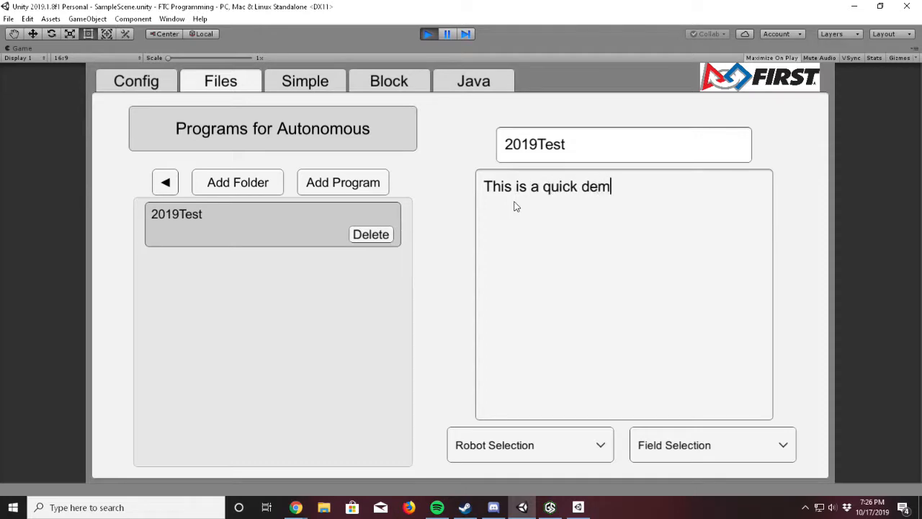
{"action": "type", "text": "o"}
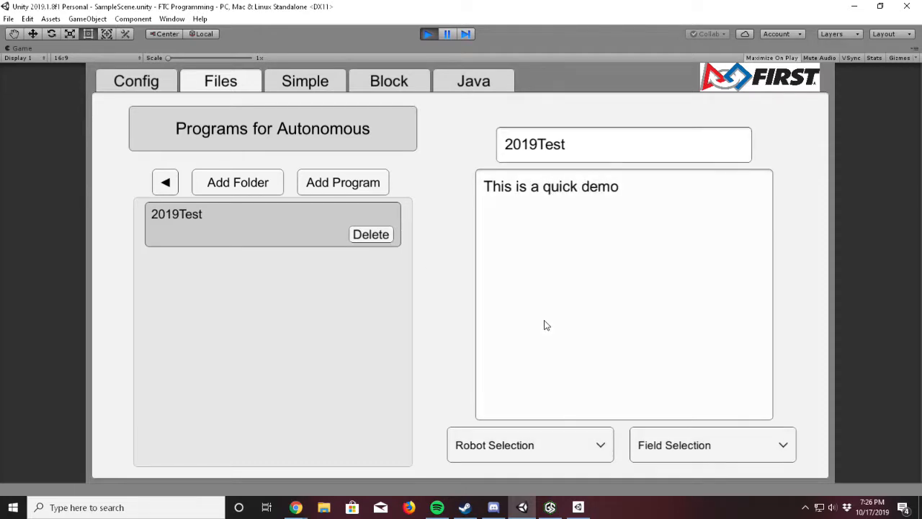
Assign the robot "Robot - 2019" and the field "Skystone - 1029" to the 2019Test program.
{"action": "left_click", "coordinate": [545, 440]}
{"action": "left_click", "coordinate": [516, 414]}
{"action": "left_click", "coordinate": [636, 432]}
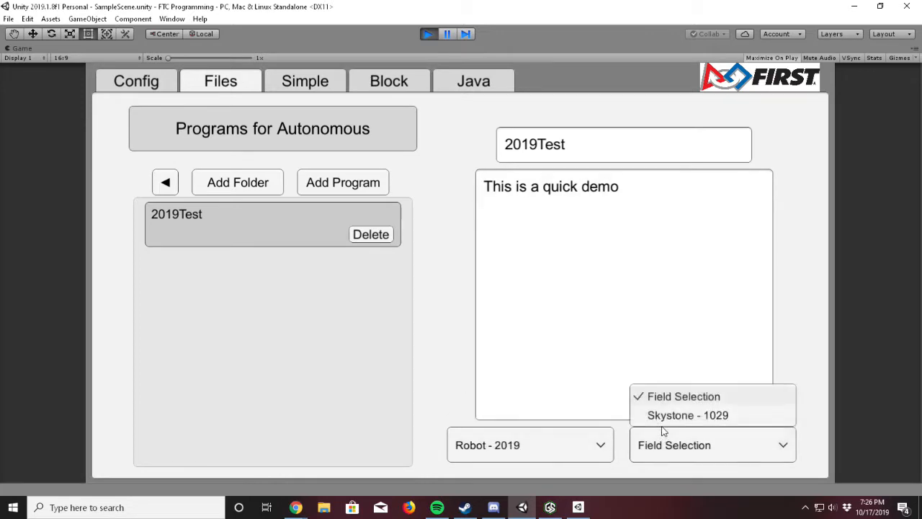
{"action": "left_click", "coordinate": [634, 415]}
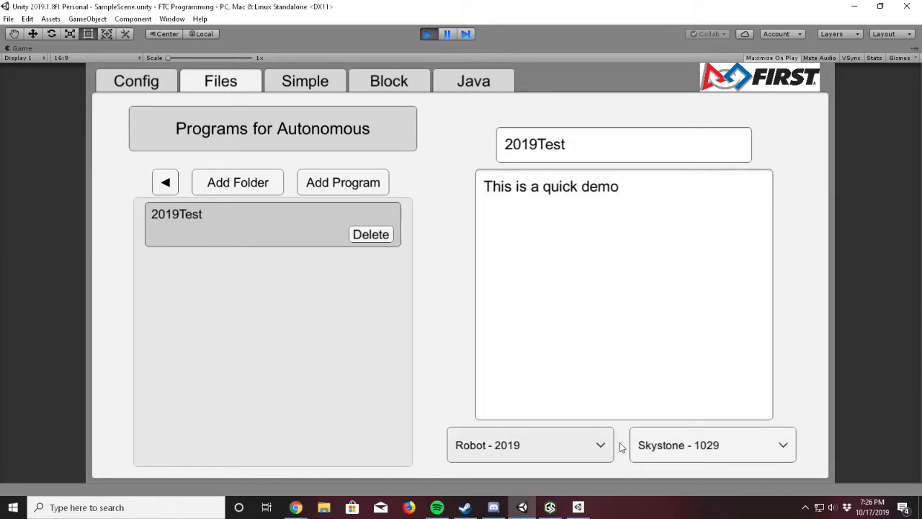
Go back to the parent folder, reopen Mr. Folder, and show the 2019Test program in the Simple view.
{"action": "left_click", "coordinate": [215, 184]}
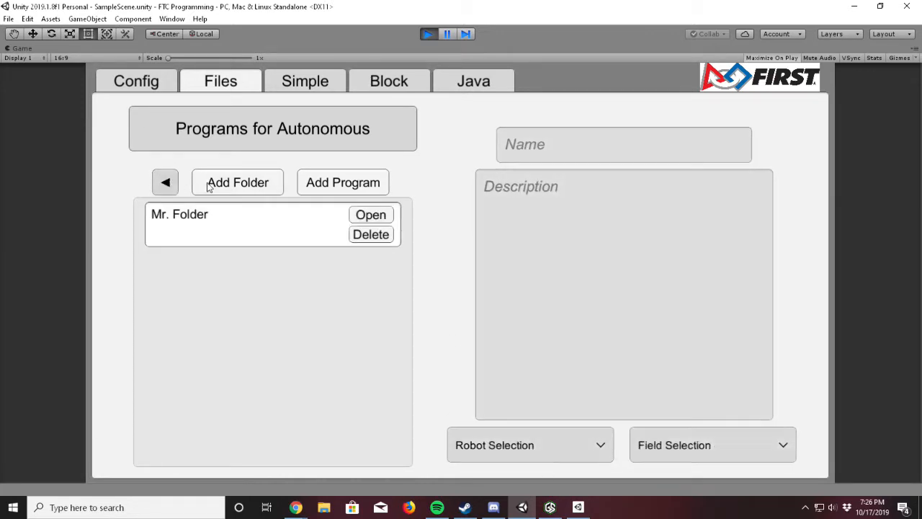
{"action": "left_click", "coordinate": [370, 234]}
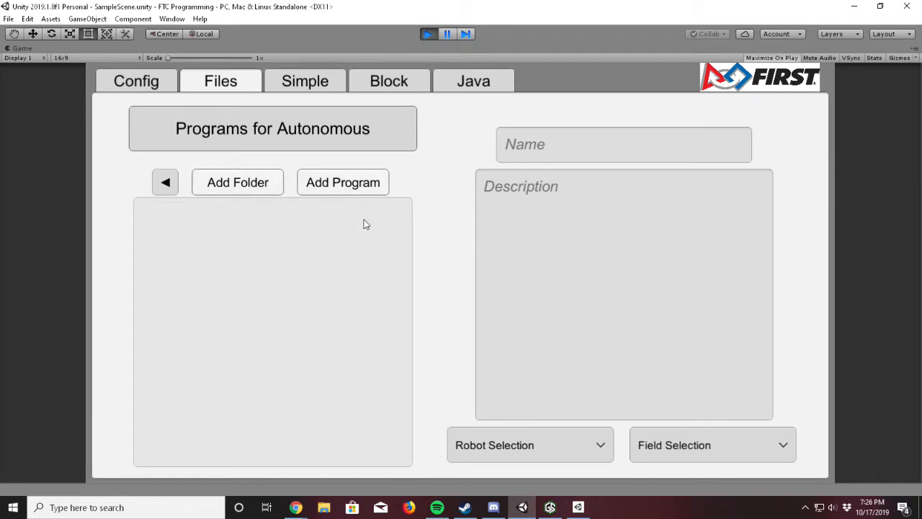
{"action": "left_click", "coordinate": [364, 220]}
{"action": "left_click", "coordinate": [302, 83]}
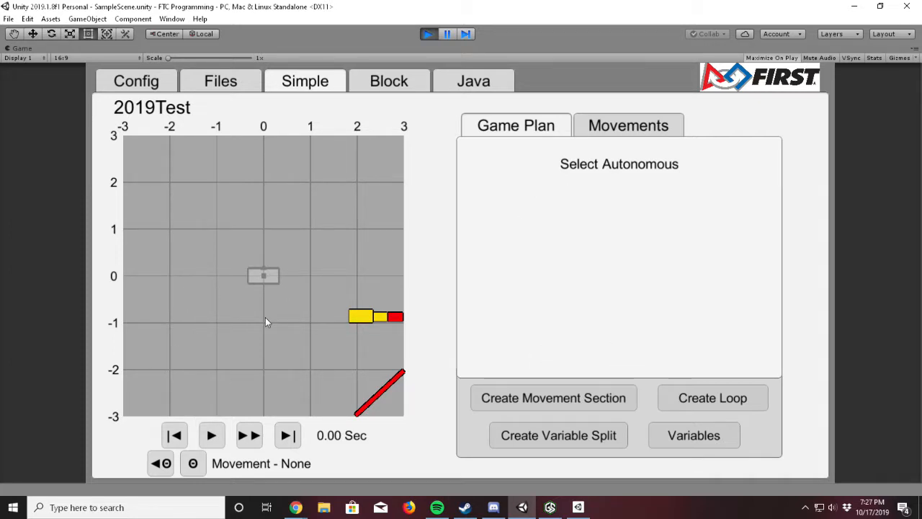
Examine the Movements commands and compare them with the Game Plan commands in the Simple view.
{"action": "left_click", "coordinate": [616, 130]}
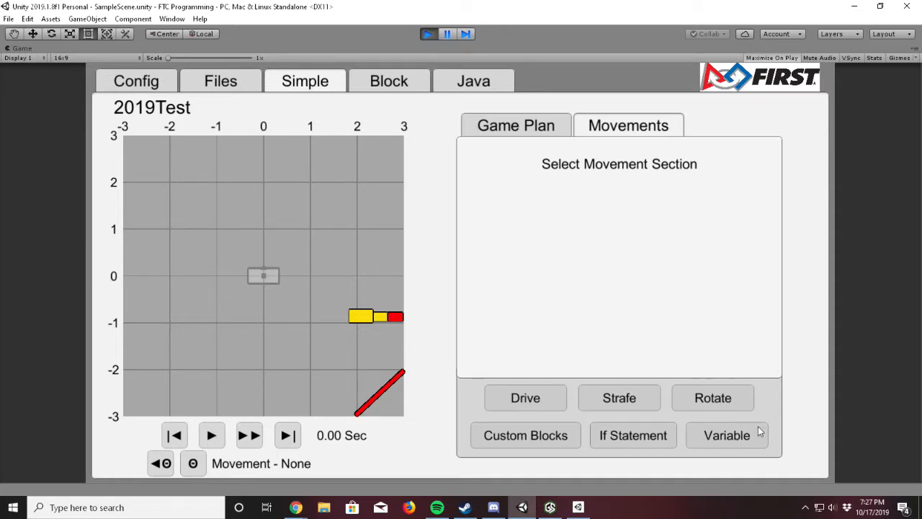
{"action": "left_click", "coordinate": [504, 129]}
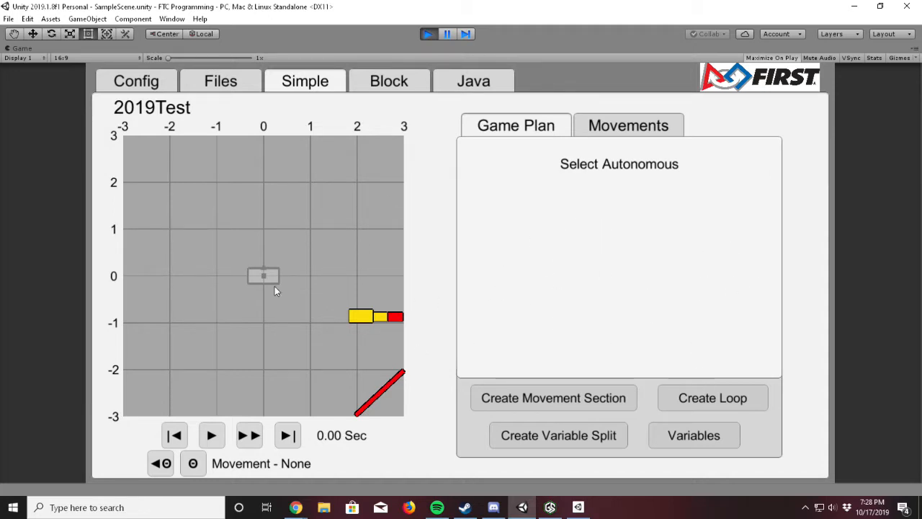
{"action": "left_click", "coordinate": [614, 127]}
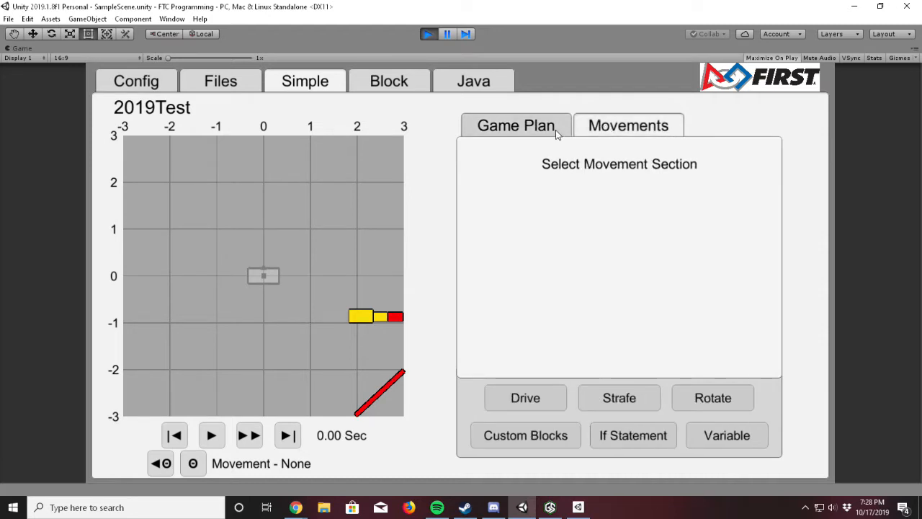
{"action": "left_click", "coordinate": [555, 129]}
Look over the Block and Java views, returning through the Simple and Files views to the configuration lists.
{"action": "left_click", "coordinate": [385, 87]}
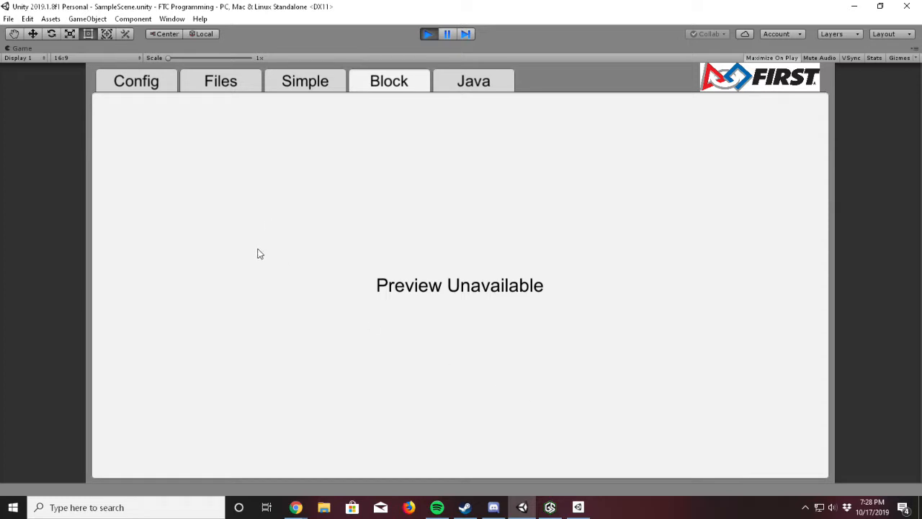
{"action": "left_click", "coordinate": [314, 83]}
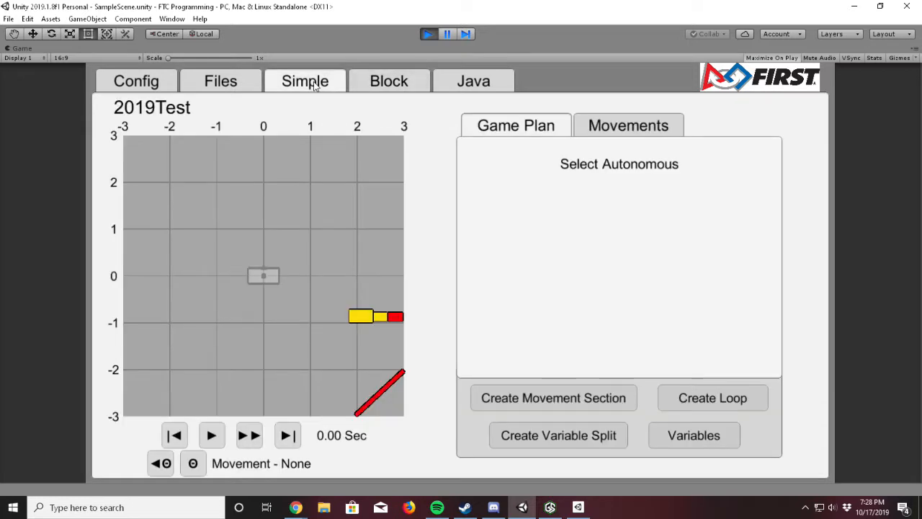
{"action": "left_click", "coordinate": [459, 89]}
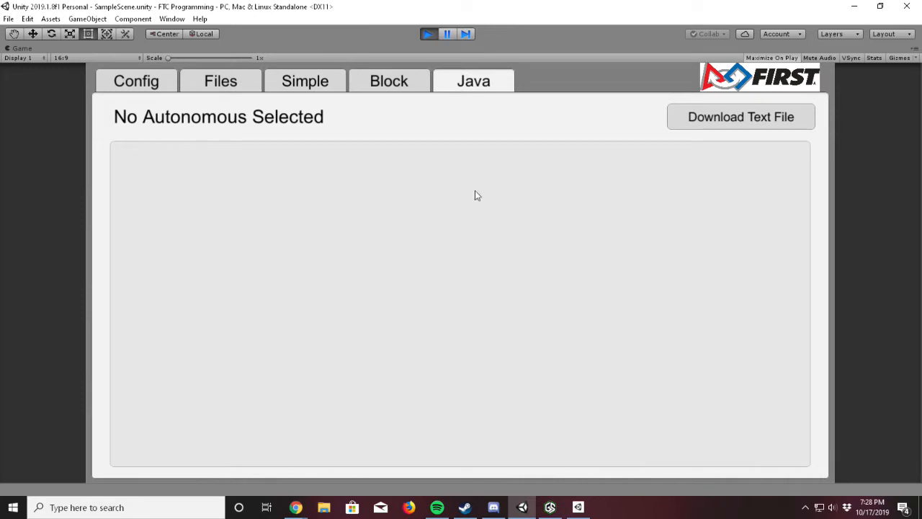
{"action": "left_click", "coordinate": [394, 81]}
{"action": "left_click", "coordinate": [311, 82]}
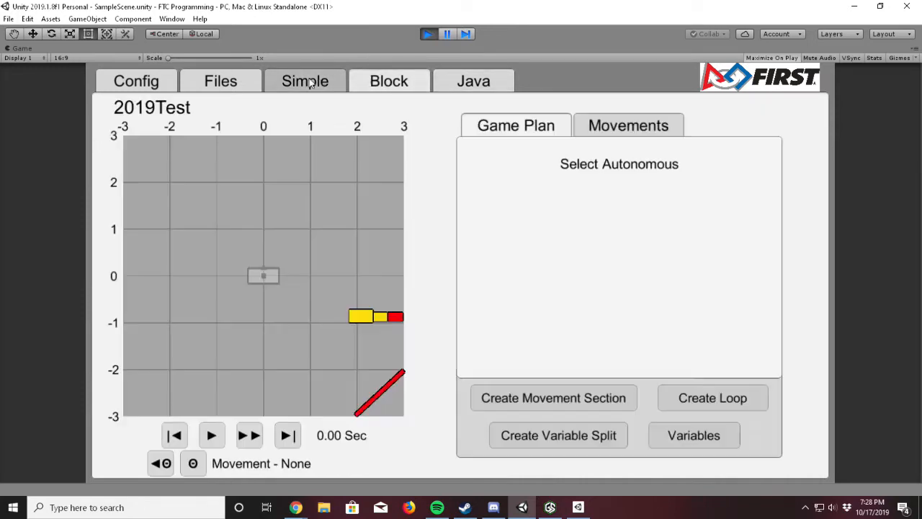
{"action": "left_click", "coordinate": [216, 86]}
{"action": "left_click", "coordinate": [140, 88]}
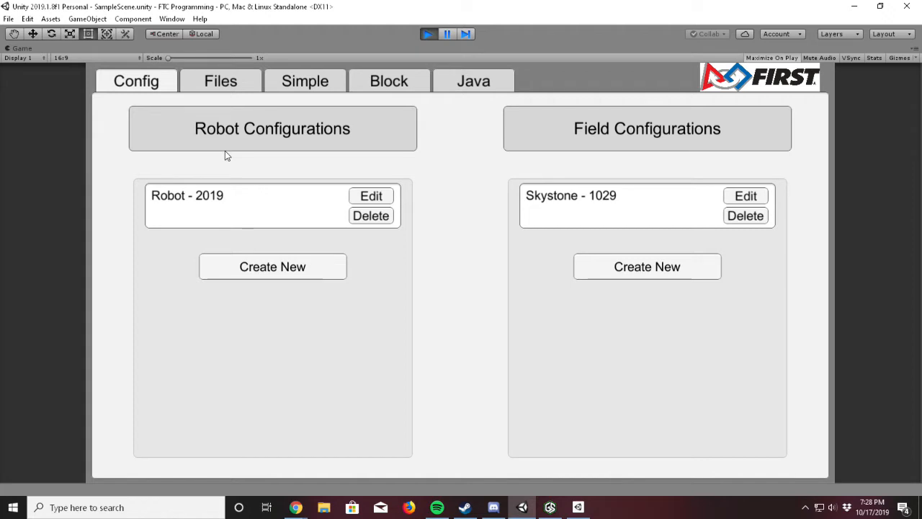
{"action": "left_click", "coordinate": [221, 83]}
{"action": "left_click", "coordinate": [228, 82]}
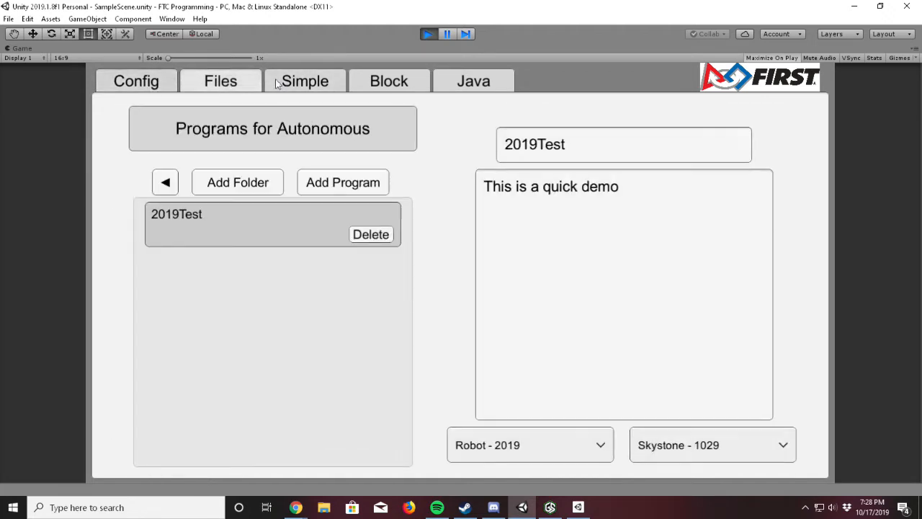
{"action": "left_click", "coordinate": [296, 81]}
{"action": "left_click", "coordinate": [487, 85]}
{"action": "left_click", "coordinate": [484, 84]}
{"action": "left_click", "coordinate": [382, 81]}
{"action": "left_click", "coordinate": [310, 81]}
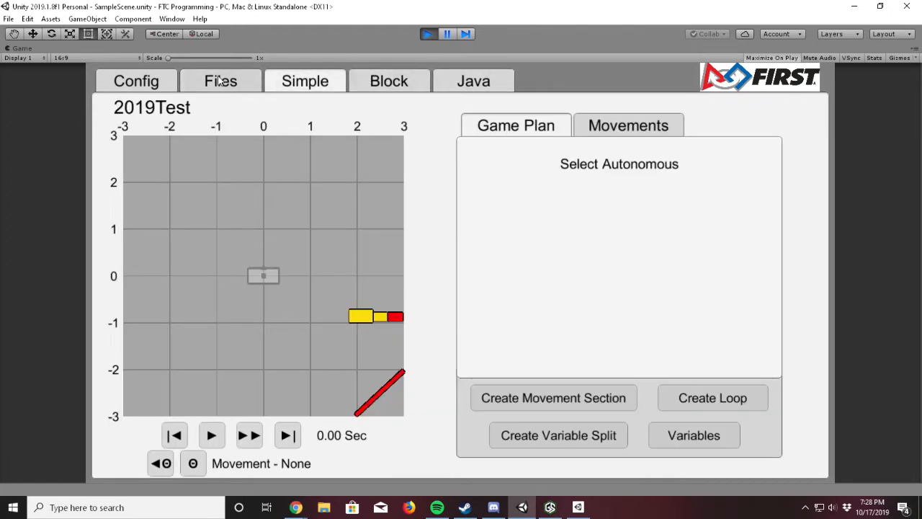
{"action": "left_click", "coordinate": [217, 80]}
{"action": "left_click", "coordinate": [140, 82]}
{"action": "left_click", "coordinate": [217, 84]}
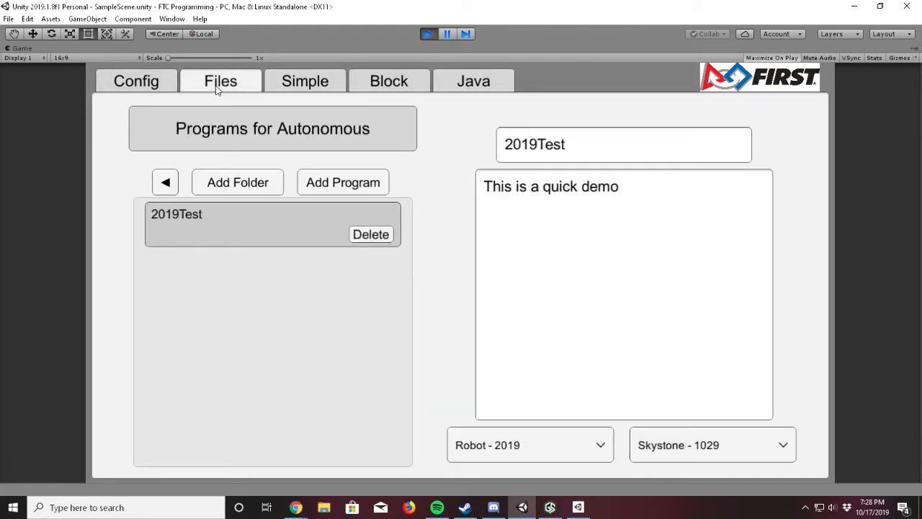
{"action": "left_click", "coordinate": [310, 82]}
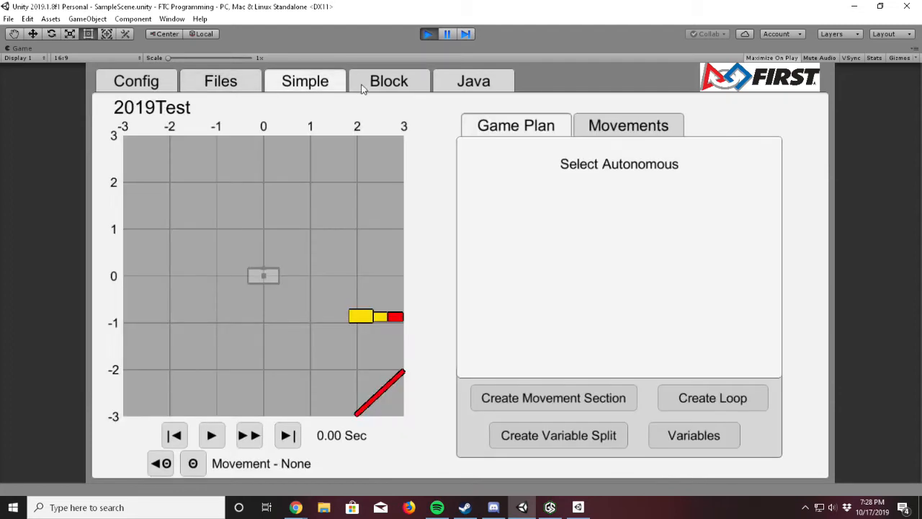
{"action": "left_click", "coordinate": [403, 81]}
{"action": "left_click", "coordinate": [302, 81]}
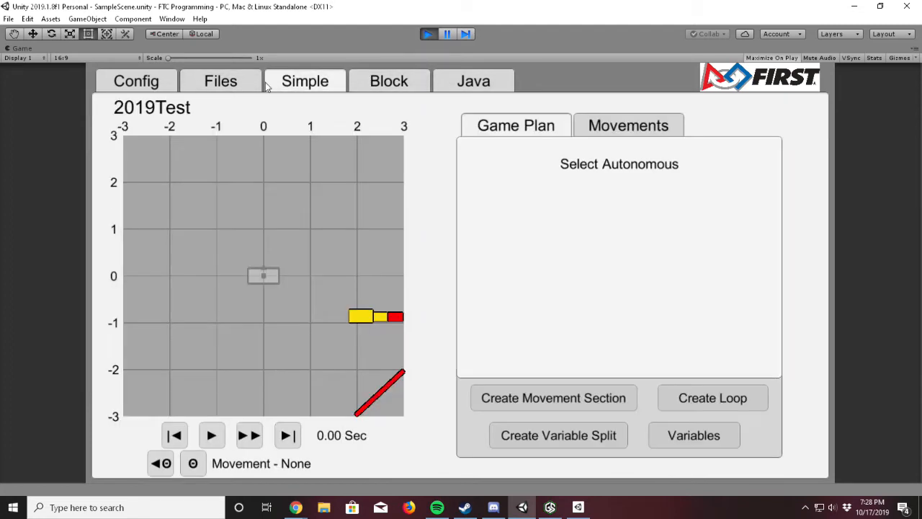
{"action": "left_click", "coordinate": [228, 81]}
{"action": "left_click", "coordinate": [309, 84]}
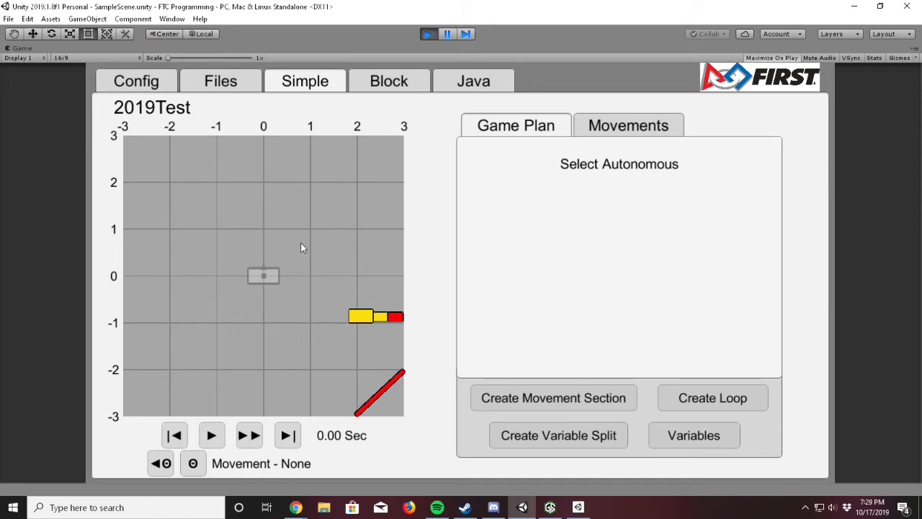
{"action": "left_click", "coordinate": [134, 78]}
{"action": "left_click", "coordinate": [221, 81]}
{"action": "left_click", "coordinate": [303, 82]}
Adjust the system volume and switch to Unity Hub's project list.
{"action": "key", "text": "XF86AudioLowerVolume"}
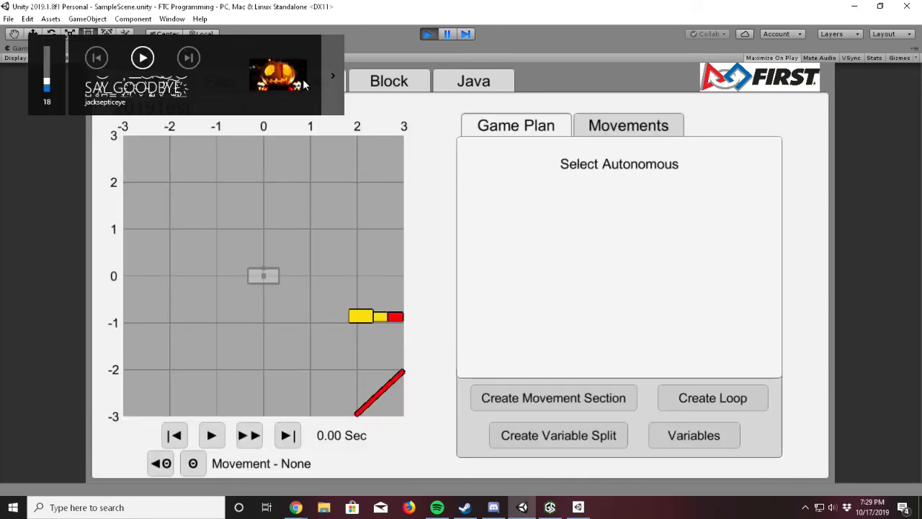
{"action": "key", "text": "XF86AudioLowerVolume"}
{"action": "key", "text": "XF86AudioRaiseVolume"}
{"action": "left_click", "coordinate": [577, 507]}
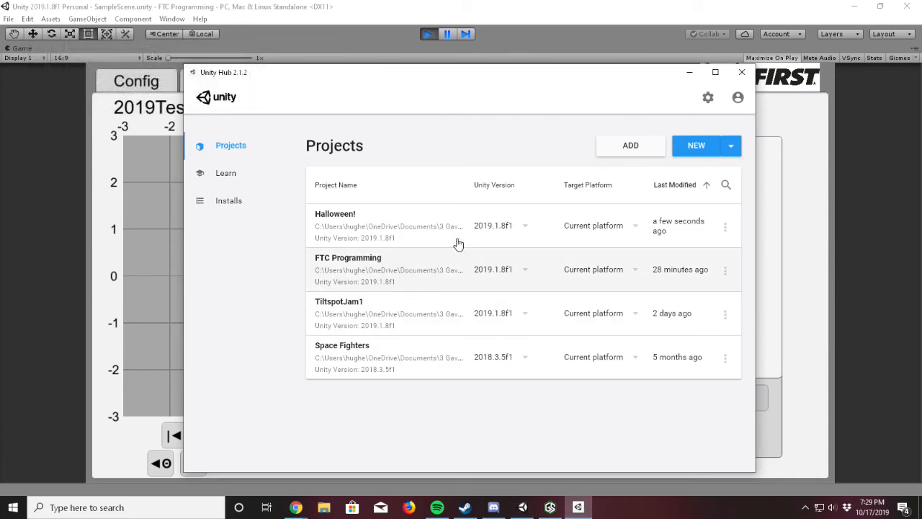